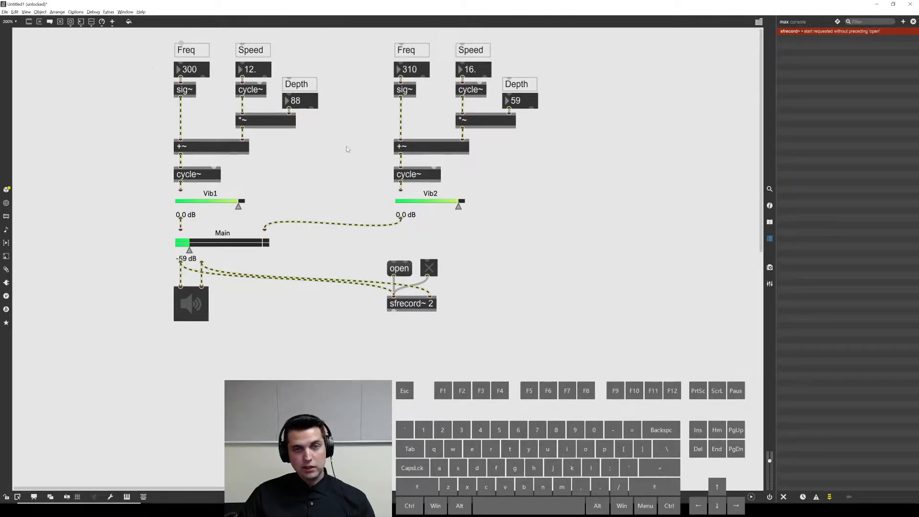
Step: Check the patch's presentation view and return to the patching view
right_click(541, 197)
click(512, 202)
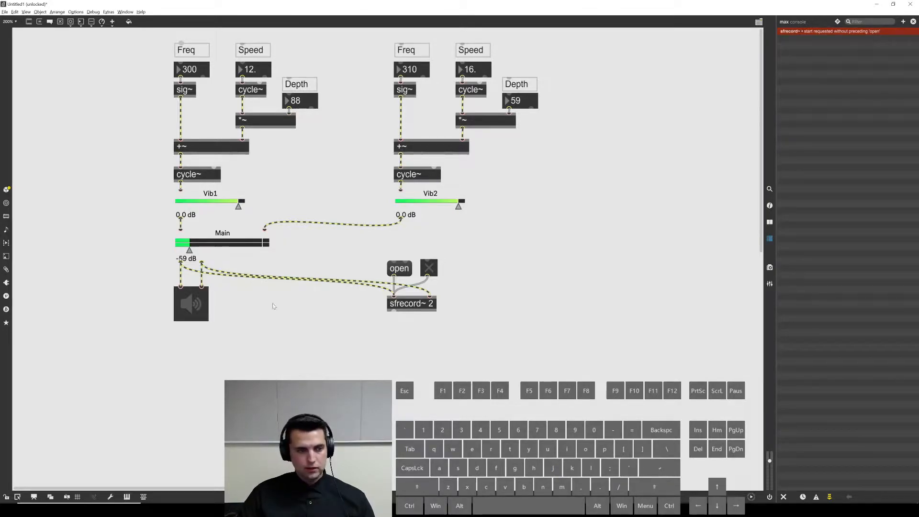
click(33, 497)
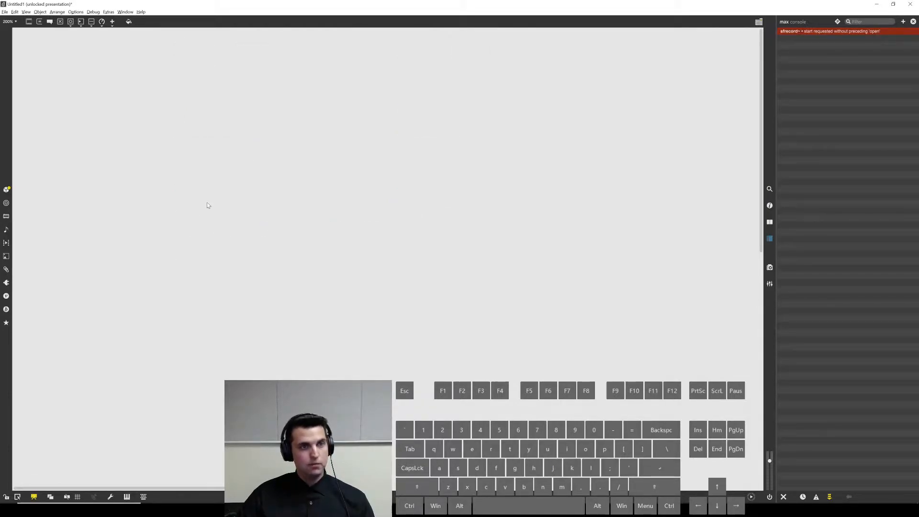
click(34, 497)
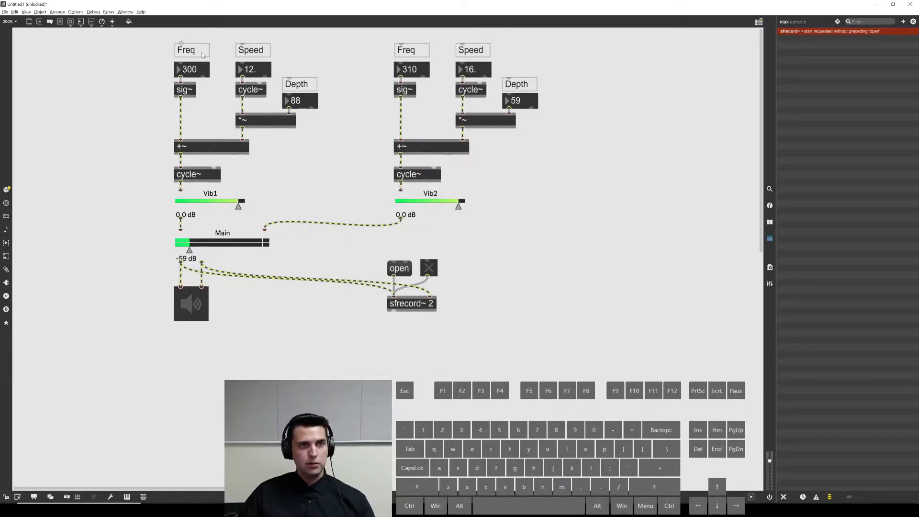
Step: Add the first vibrato's Freq number box to the presentation and check it in the presentation view
click(191, 67)
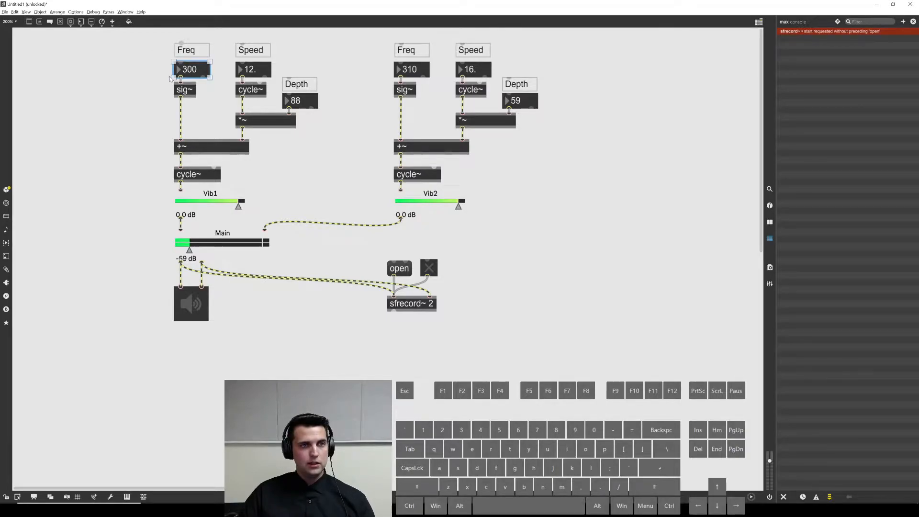
right_click(195, 71)
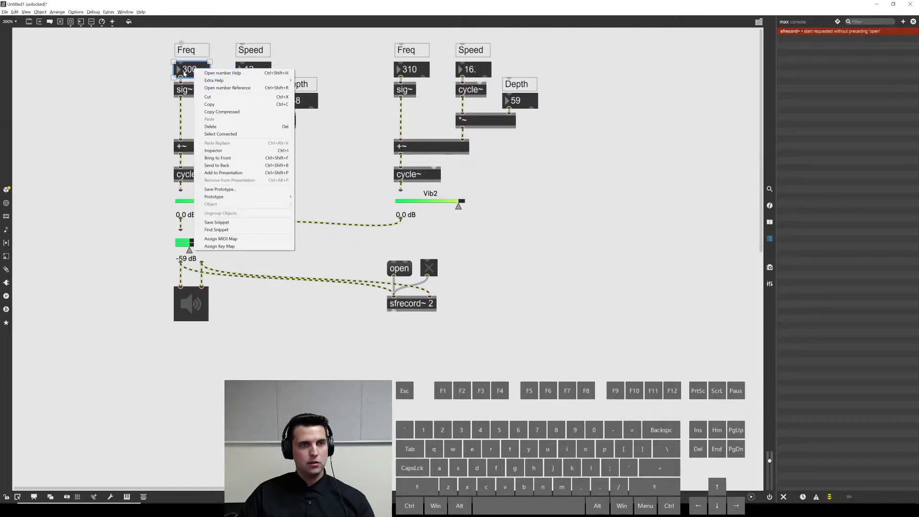
click(255, 174)
click(212, 113)
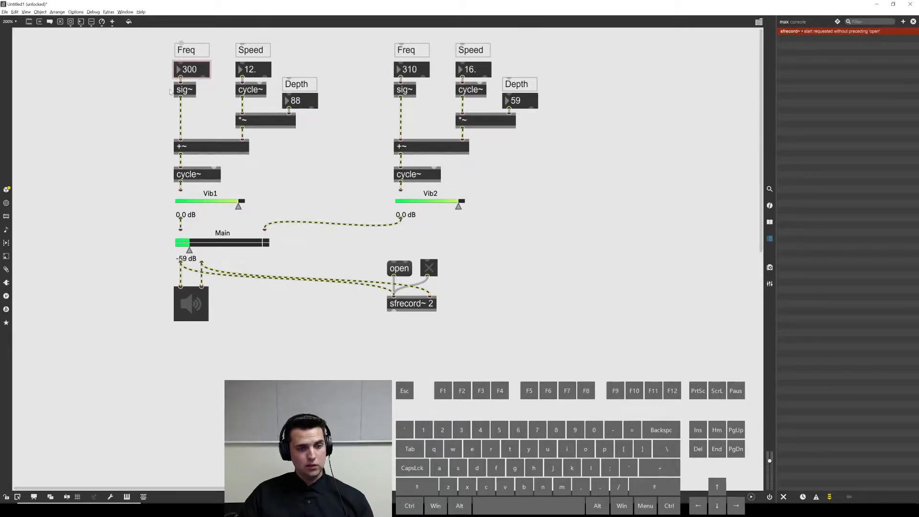
click(34, 498)
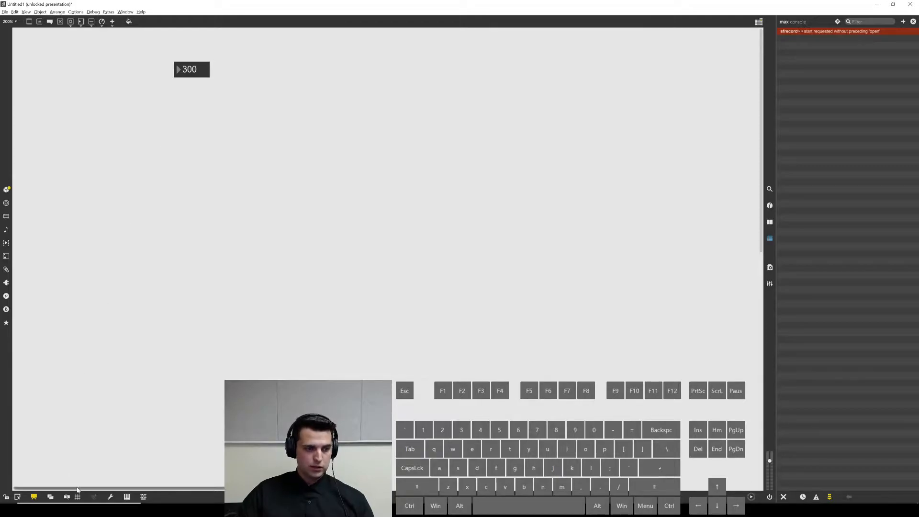
click(34, 499)
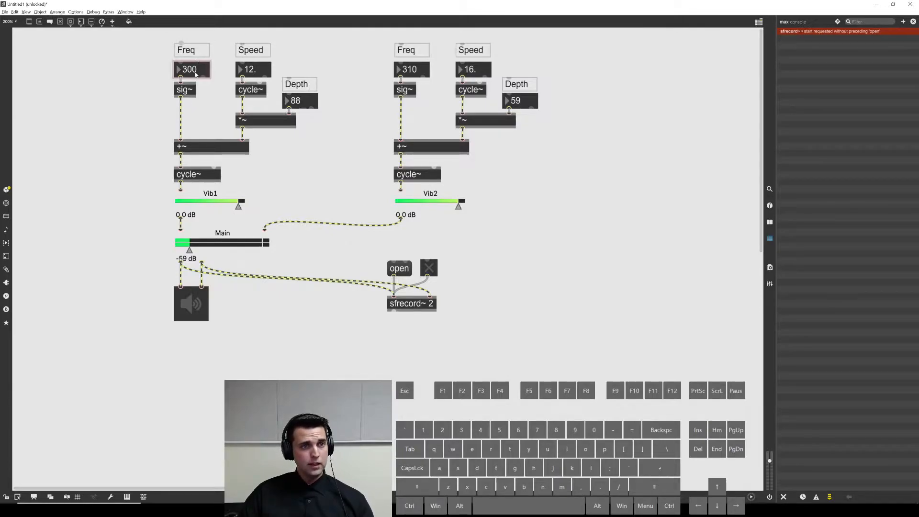
Step: Move the Freq number box to the upper-left corner of the presentation and compare its placement with the patching view
key(ctrl+alt+e)
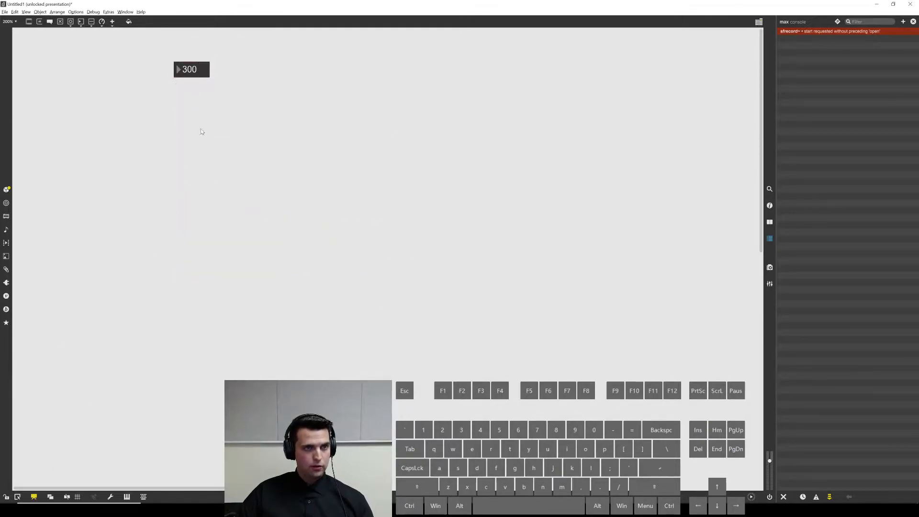
drag(187, 72, 45, 50)
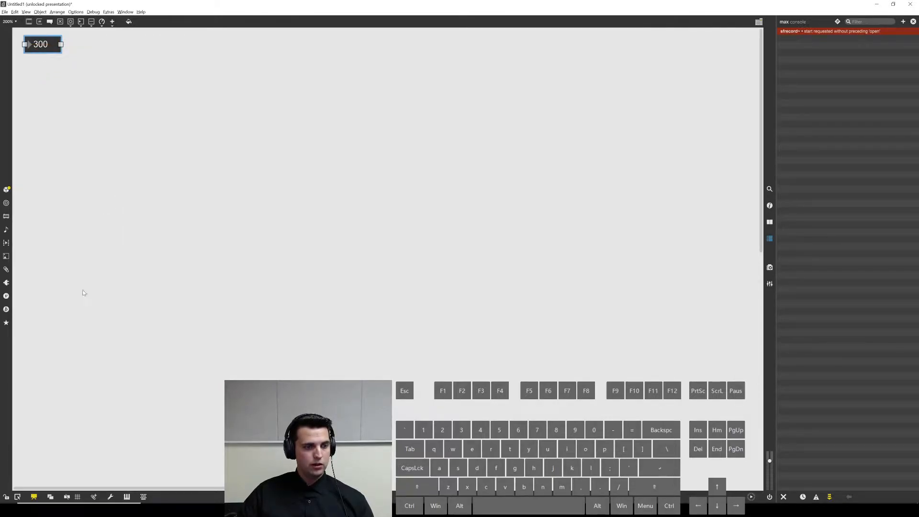
click(34, 497)
click(203, 119)
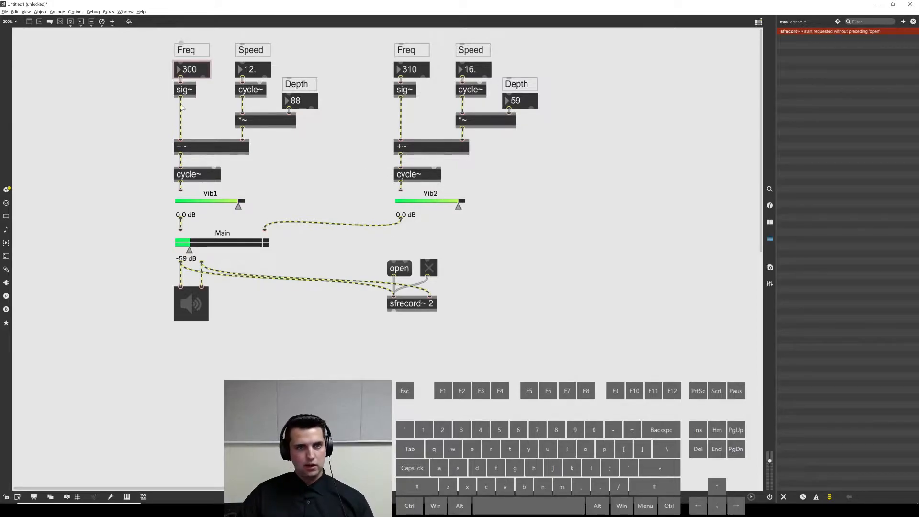
click(35, 498)
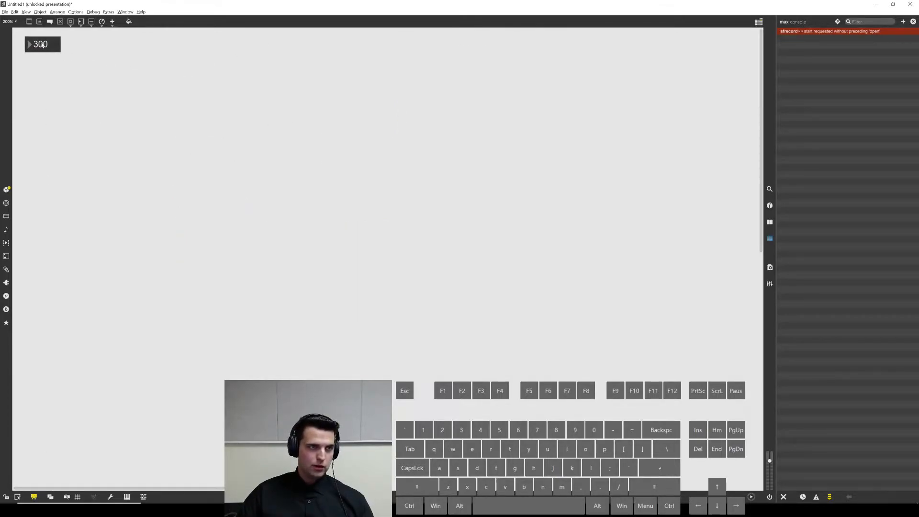
click(34, 498)
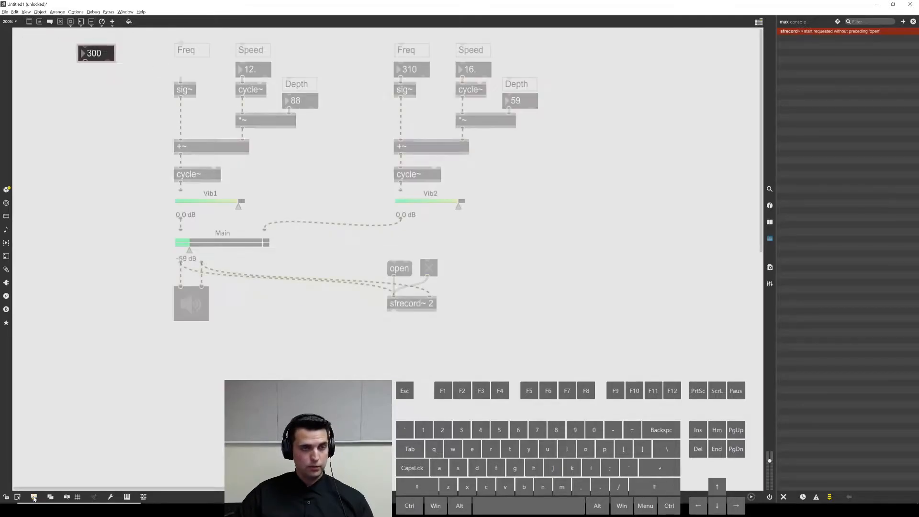
Step: Add the first vibrato's Freq, Speed and Depth labels and number boxes to the presentation and show the presentation view
drag(160, 46, 309, 108)
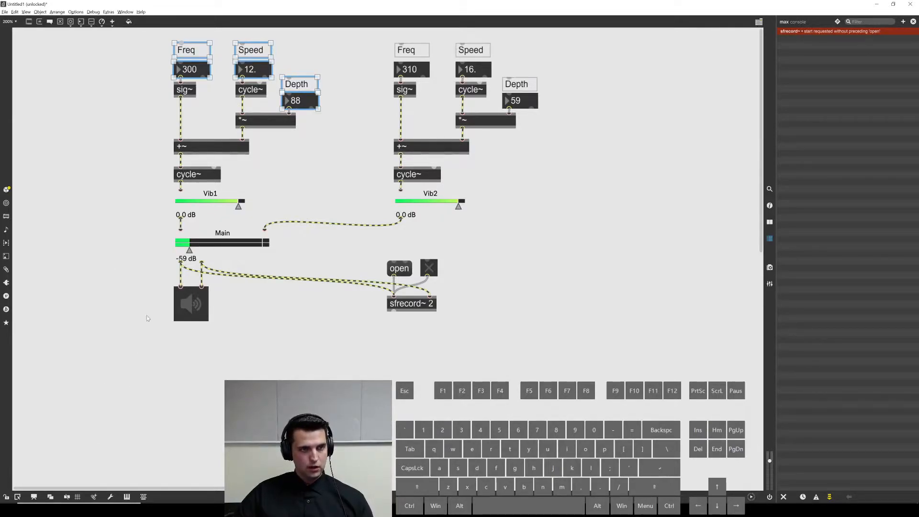
right_click(197, 50)
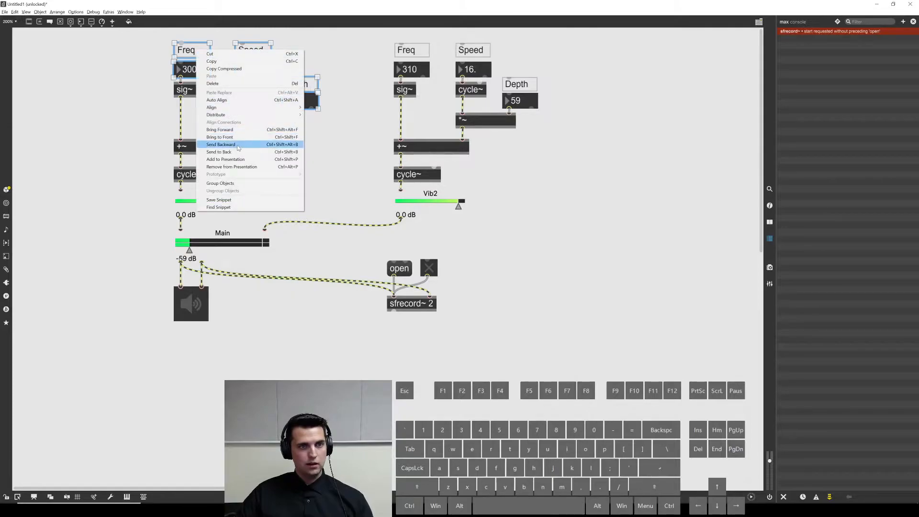
click(235, 160)
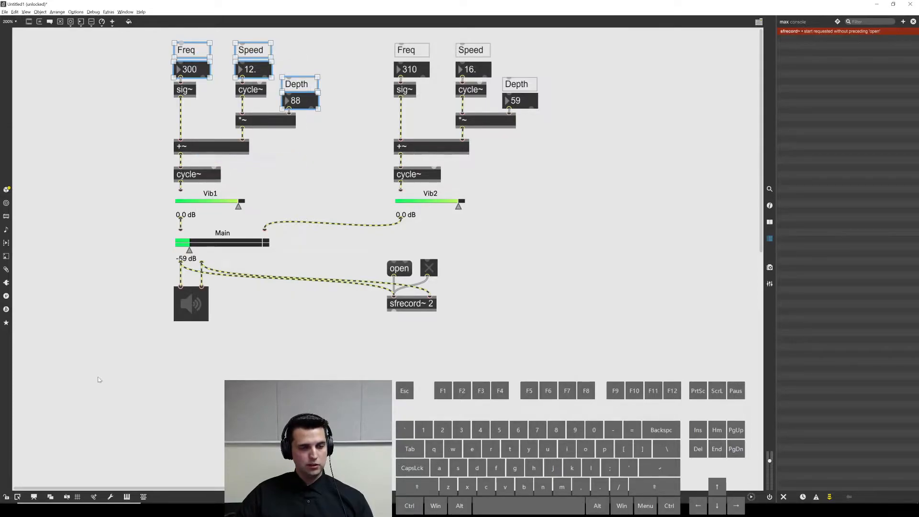
click(33, 497)
click(130, 100)
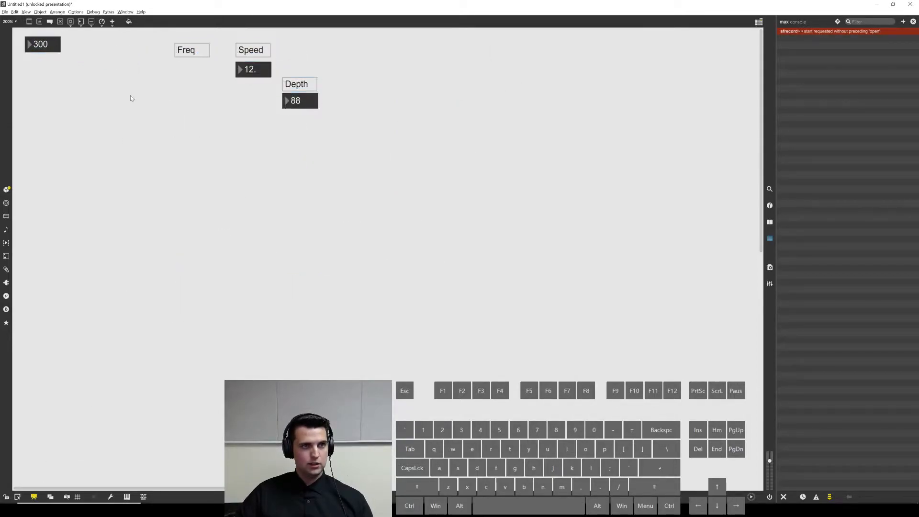
Step: Arrange the Freq, Speed and Depth number boxes in a row in the upper-left corner, each with its label above
drag(45, 44, 44, 65)
drag(194, 51, 44, 49)
drag(248, 69, 81, 70)
drag(253, 50, 85, 46)
drag(320, 113, 132, 70)
click(90, 47)
Step: Auto-align the Freq, Speed and Depth labels into a straight row
drag(15, 42, 150, 50)
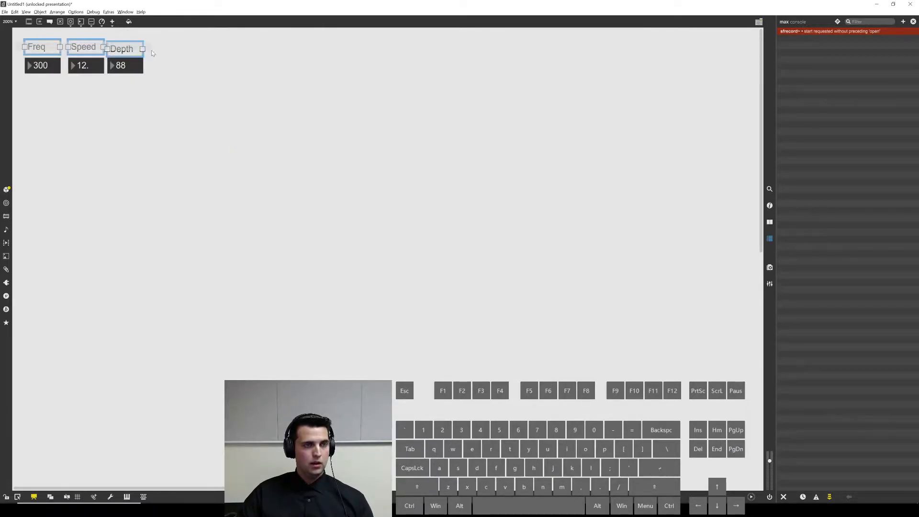
right_click(123, 50)
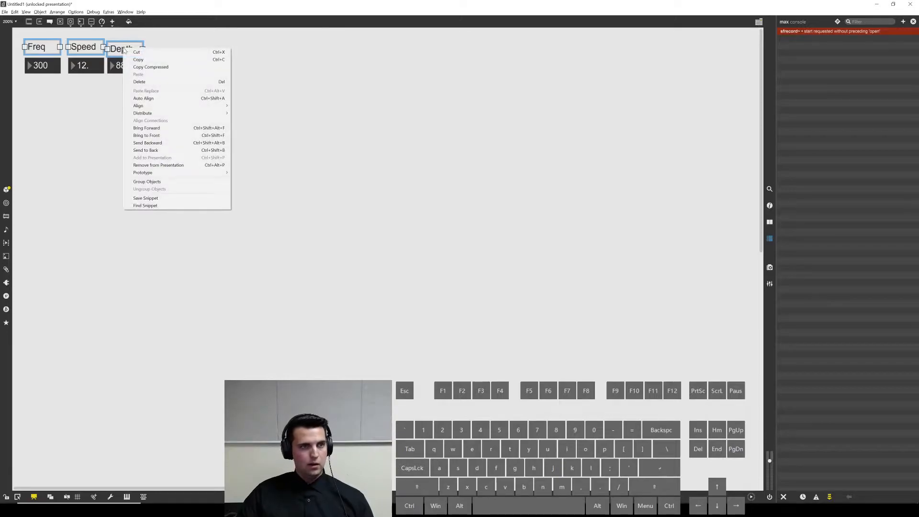
mouse_move(162, 107)
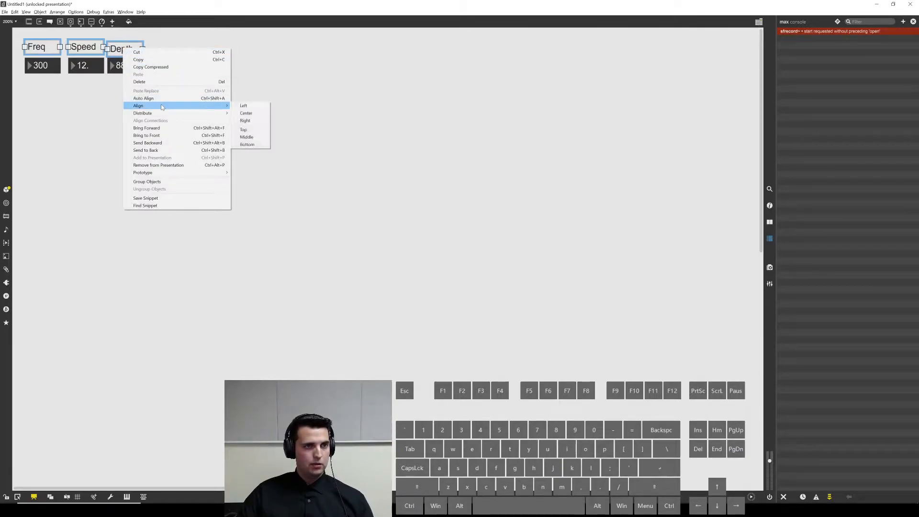
click(146, 99)
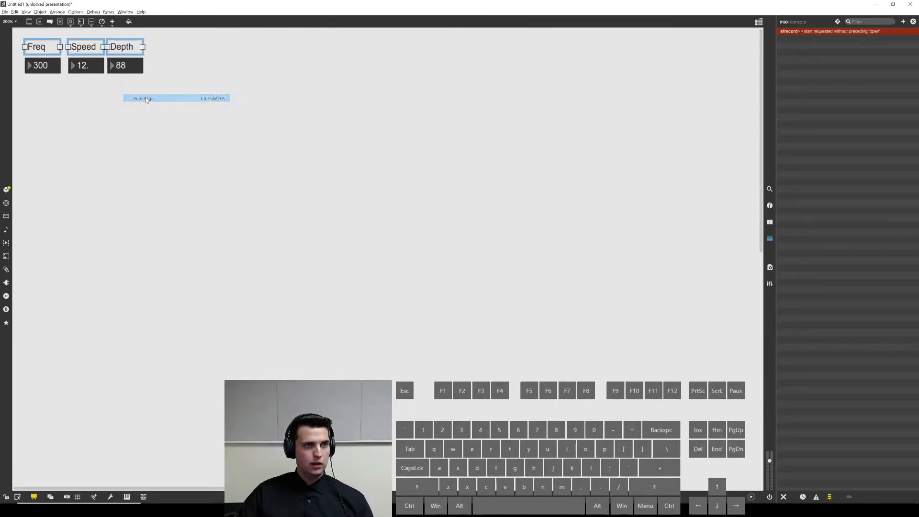
click(160, 53)
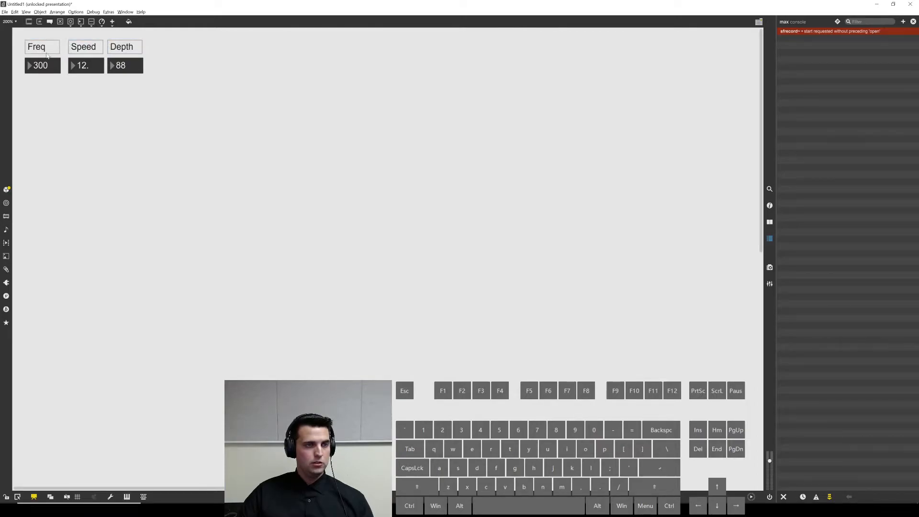
Step: Nudge the Speed label and number box slightly left to even out the spacing between columns
drag(86, 85, 83, 42)
key(Left)
click(103, 85)
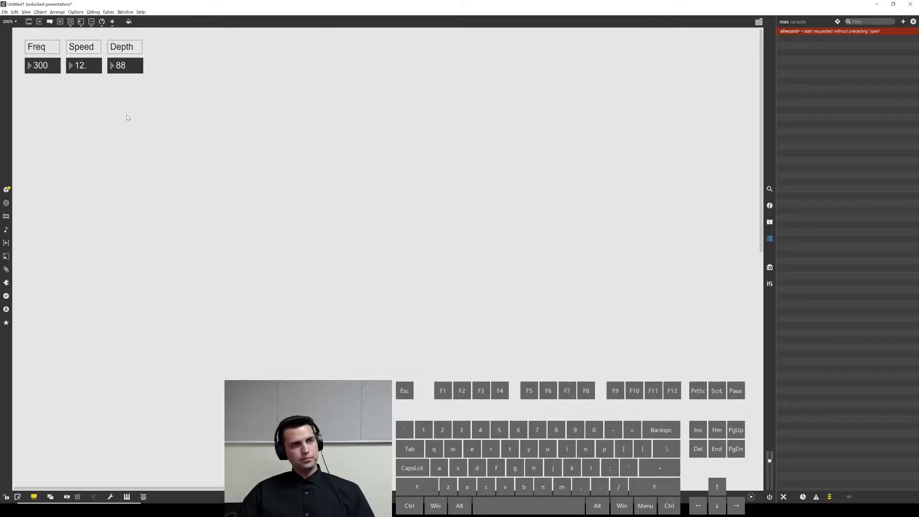
Step: Add the Main gain slider and the speaker output button from the patch to the presentation and show the presentation view
click(34, 497)
click(34, 497)
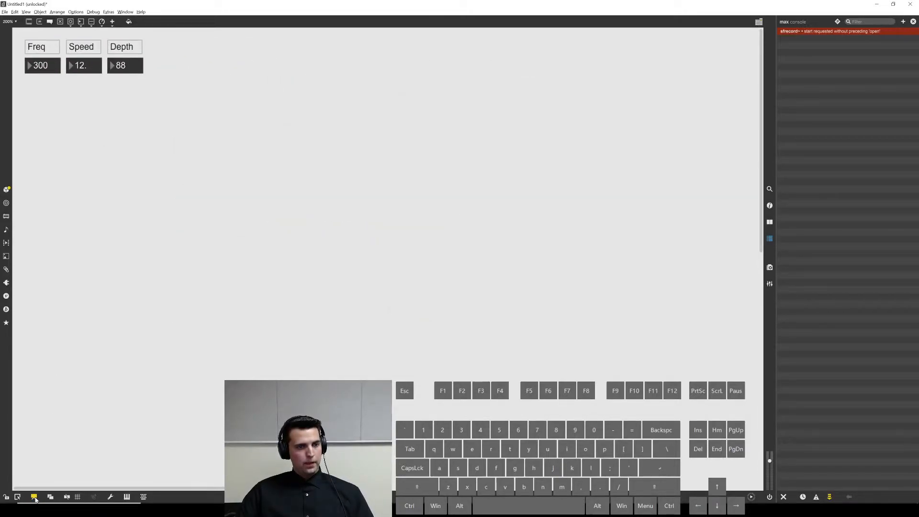
click(34, 497)
click(212, 249)
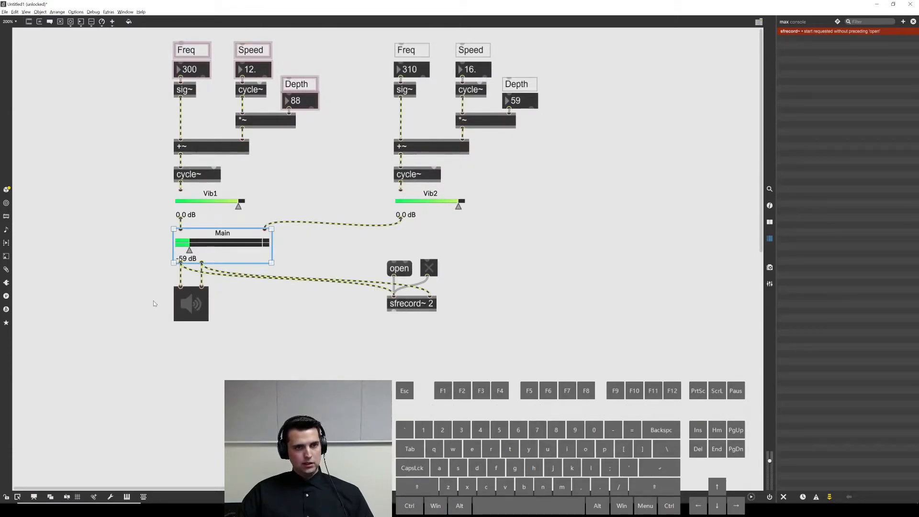
shift+click(190, 306)
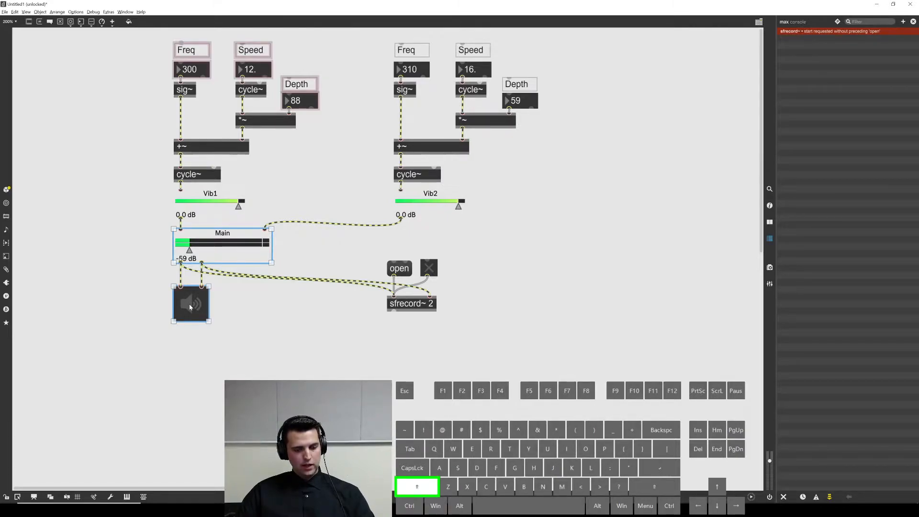
right_click(190, 307)
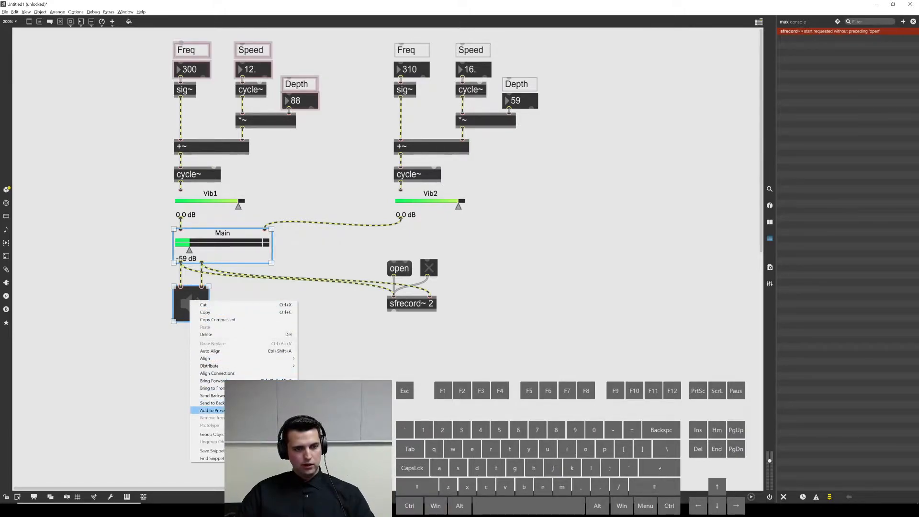
click(239, 411)
click(35, 496)
Step: Place the Main gain slider below the vibrato controls with the speaker button directly beside its right end
drag(216, 233, 66, 108)
click(98, 162)
drag(43, 186, 142, 123)
drag(198, 171, 53, 115)
drag(57, 118, 60, 140)
click(186, 197)
drag(134, 141, 134, 144)
click(168, 184)
drag(158, 216, 54, 123)
drag(70, 146, 70, 129)
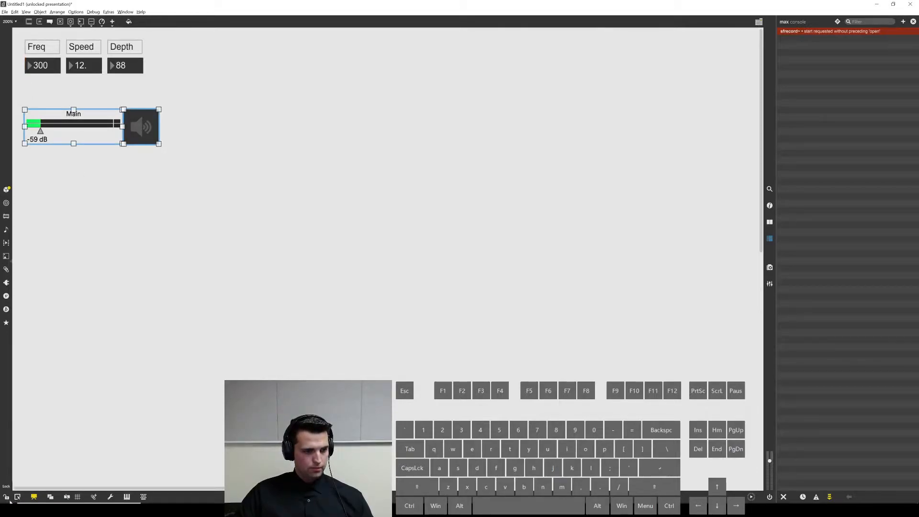
Step: Add the second vibrato's Freq, Speed and Depth labels and number boxes to the presentation and show the presentation view
click(33, 497)
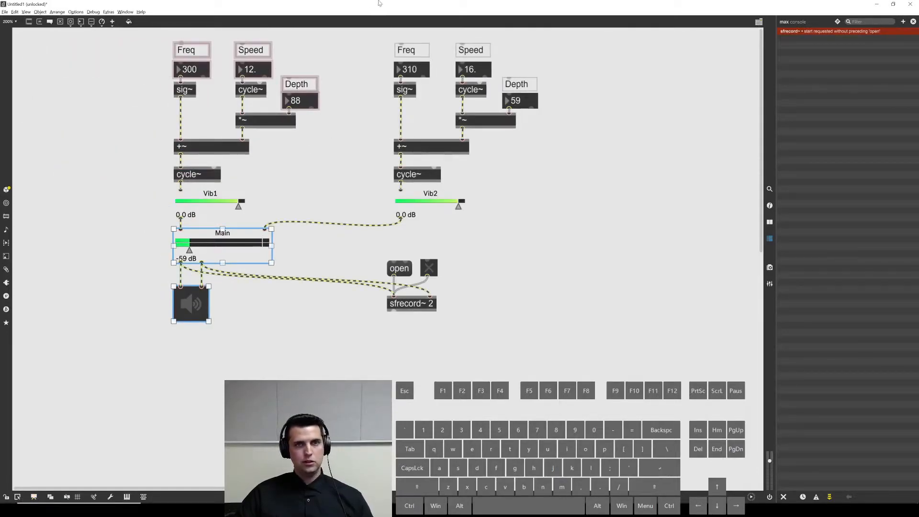
drag(394, 49, 531, 101)
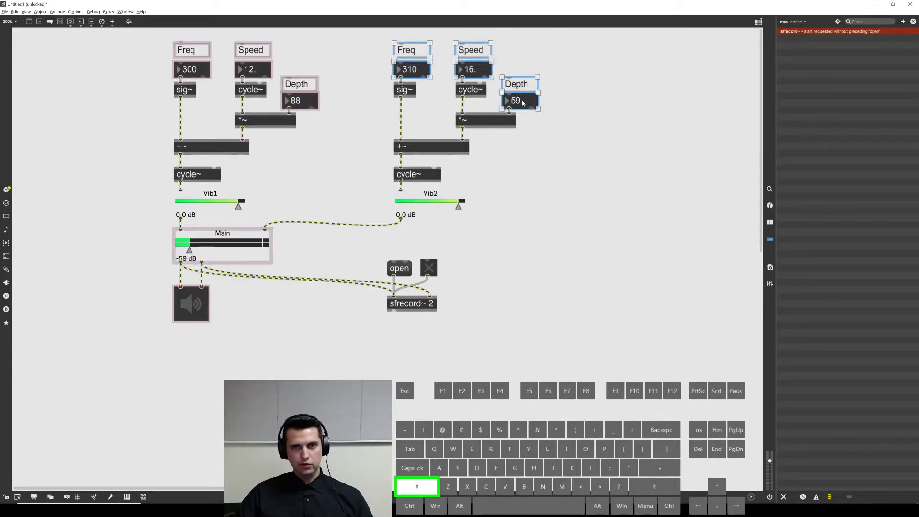
right_click(523, 100)
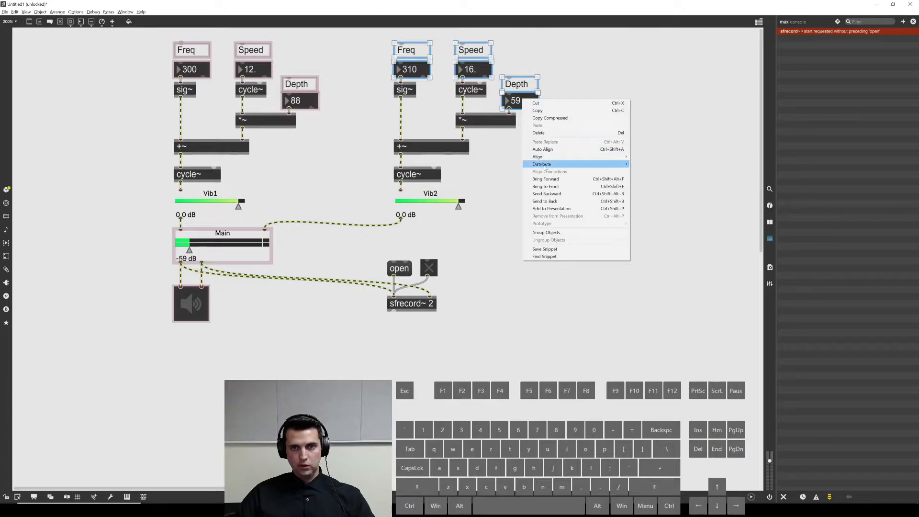
click(555, 209)
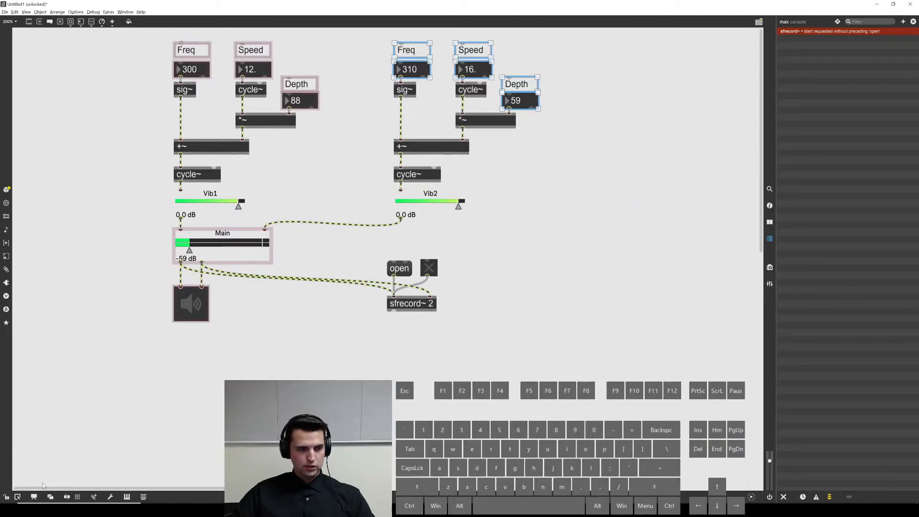
click(33, 498)
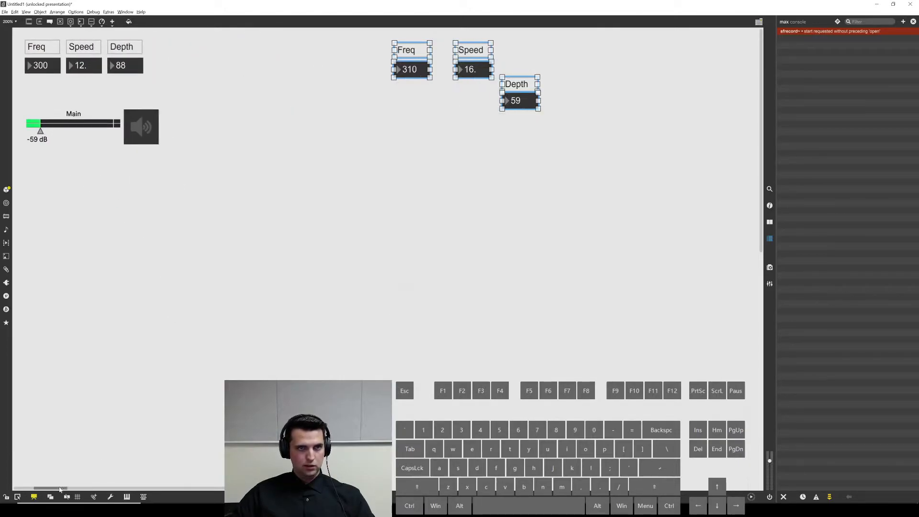
Step: Move the first vibrato's labels and number boxes up slightly to make room beneath them
click(367, 76)
drag(155, 86, 20, 37)
drag(48, 65, 50, 59)
click(220, 72)
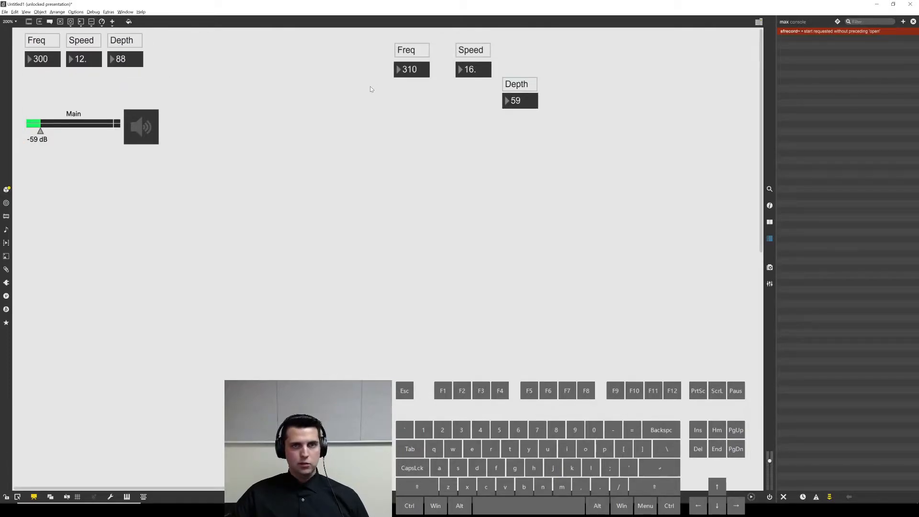
Step: Place the second vibrato's Freq, Speed and Depth number boxes directly beneath the first vibrato's matching number boxes
drag(401, 72, 41, 81)
click(376, 71)
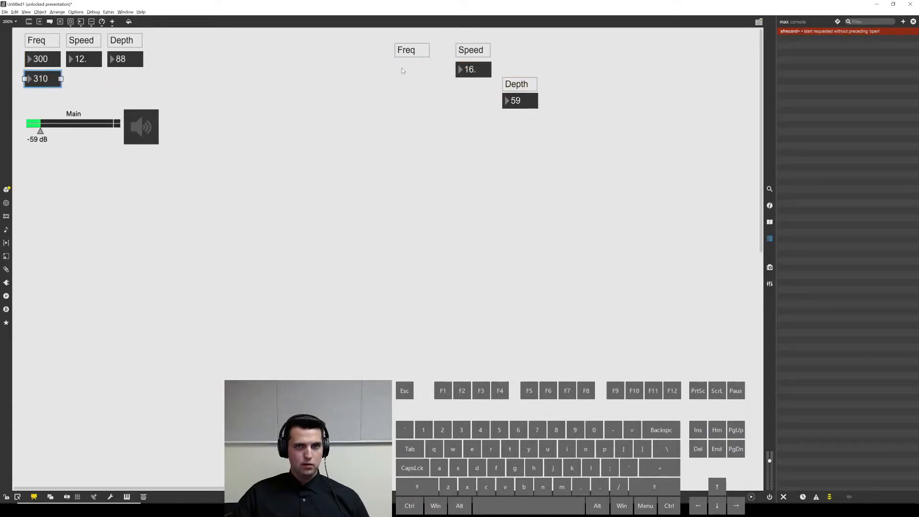
drag(470, 73, 81, 82)
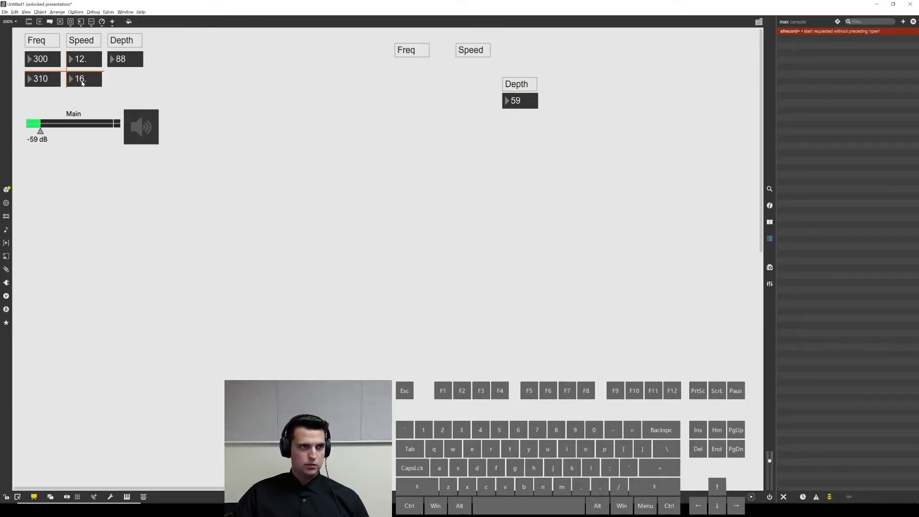
drag(510, 106, 121, 84)
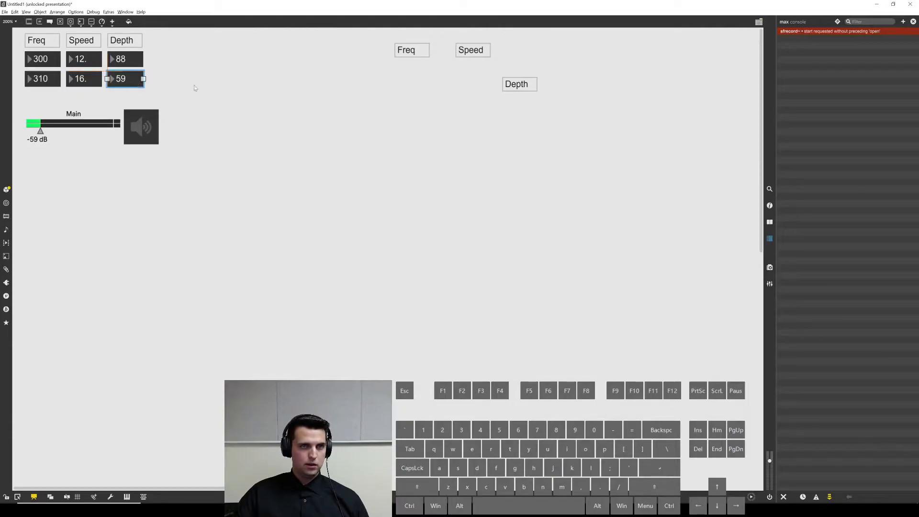
Step: Shift the three column labels and both rows of number boxes right together, leaving space for row labels
drag(158, 86, 158, 86)
drag(127, 80, 156, 79)
click(223, 79)
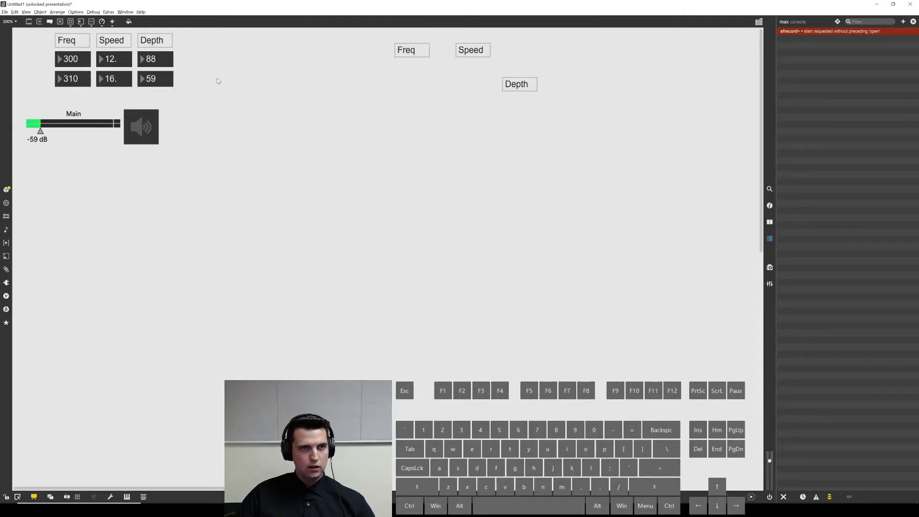
Step: Add a comment reading "Synth 1" to the presentation and narrow it to fit its text
key(c)
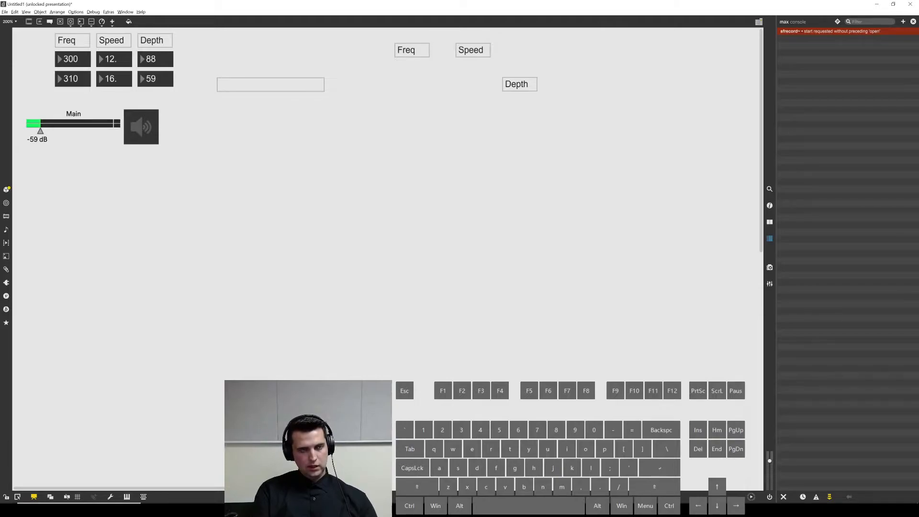
text(Synth 1)
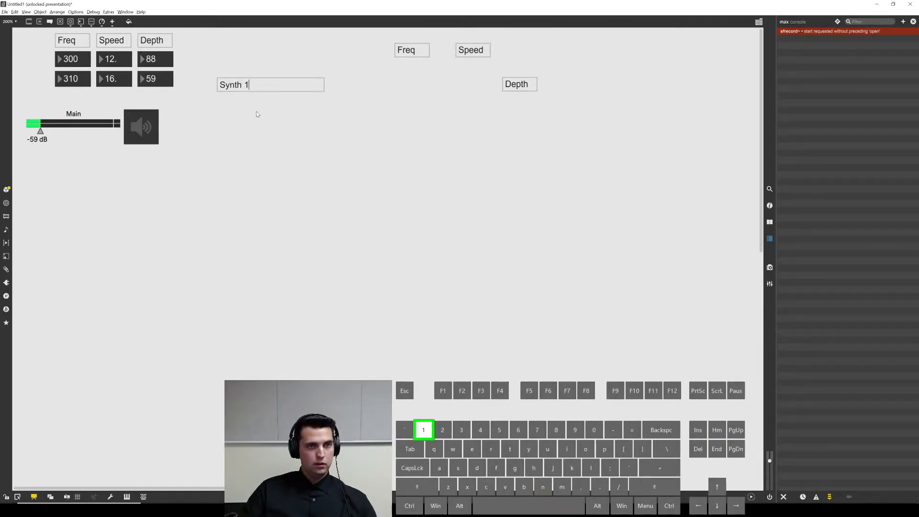
click(345, 84)
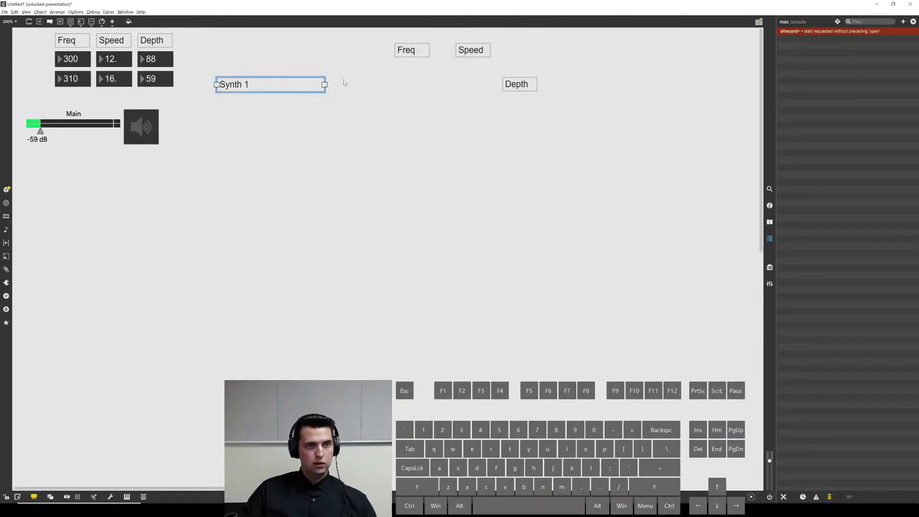
drag(324, 85, 245, 106)
Step: Duplicate the Synth 1 comment as "Synth 2" and place the two labels in front of the first and second number box rows
key(ctrl+c)
key(ctrl+v)
click(239, 105)
text(2)
click(273, 95)
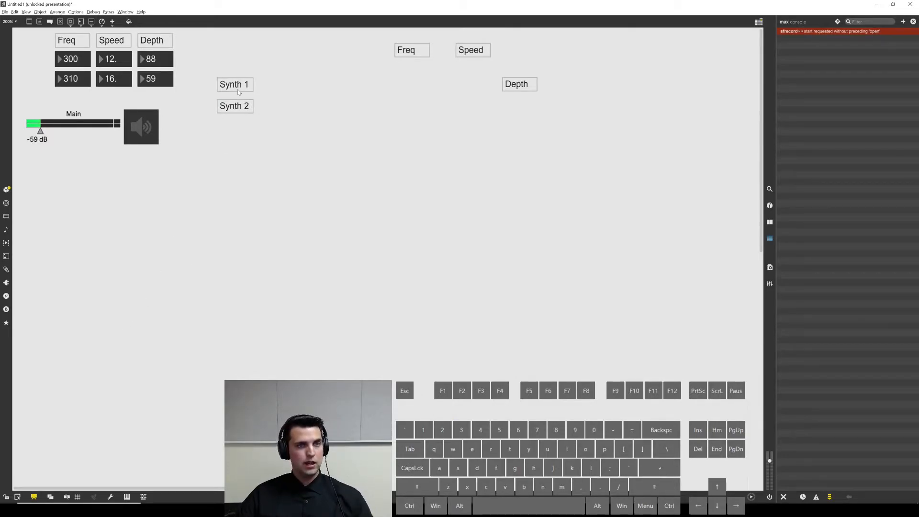
drag(238, 92, 35, 65)
drag(228, 110, 38, 63)
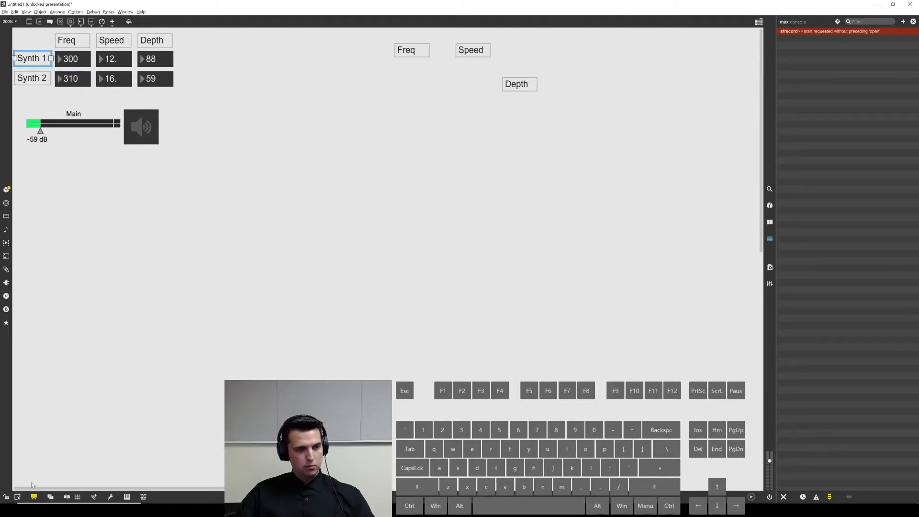
Step: Move the Synth 1 and Synth 2 comments off the first vibrato's objects in the patching view and return to the presentation
click(34, 497)
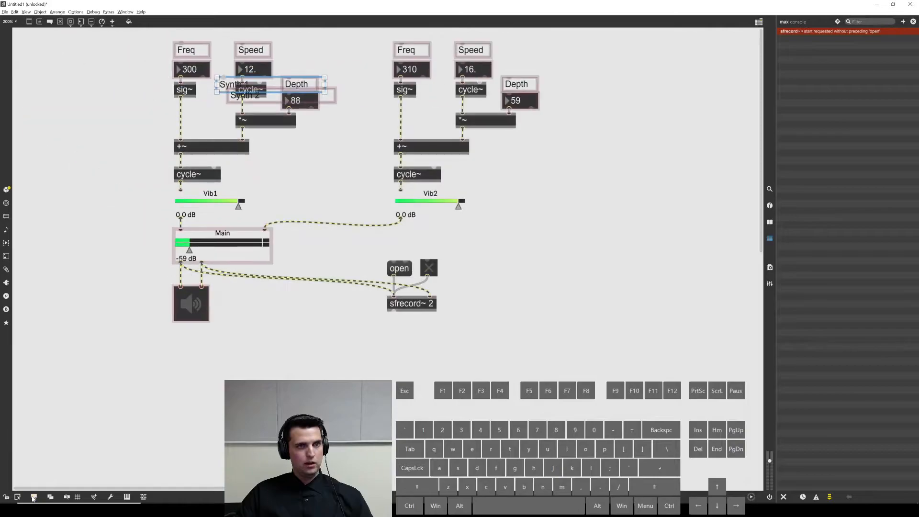
click(342, 137)
drag(326, 101, 357, 168)
drag(321, 84, 360, 146)
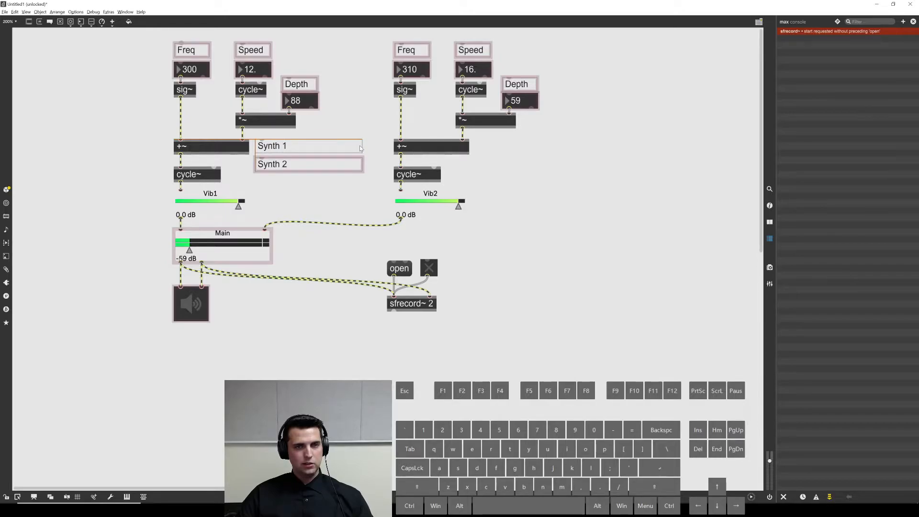
click(31, 498)
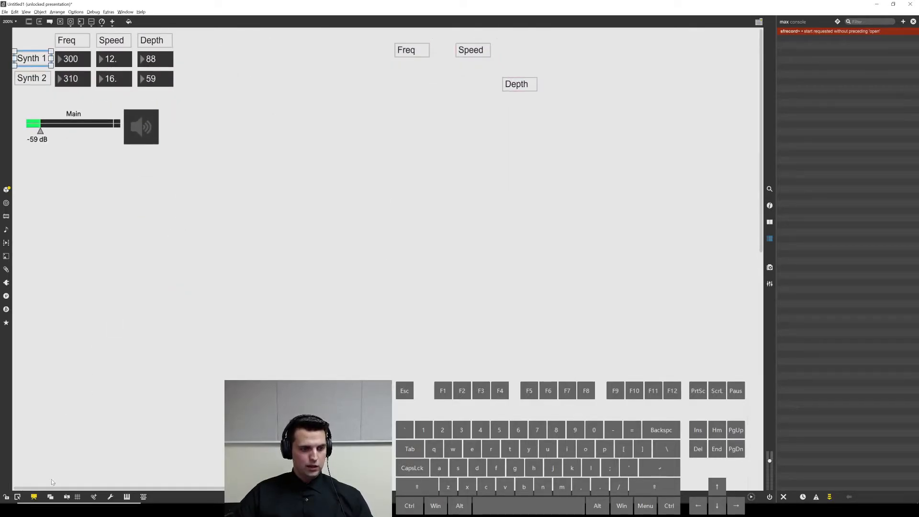
Step: In the patching view, narrow both synth comments, place Synth 1 left of the first vibrato and Synth 2 right of the second, and show the presentation
click(34, 496)
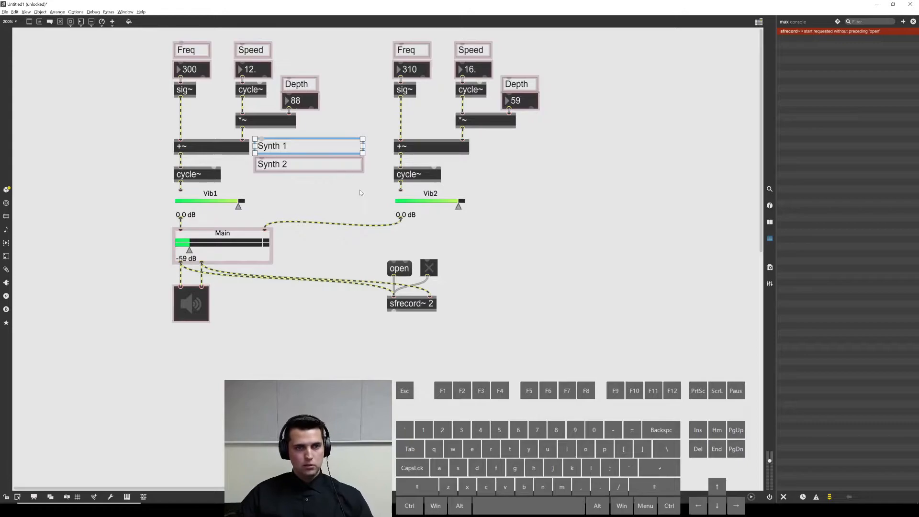
drag(305, 149, 111, 103)
click(622, 180)
drag(172, 94, 106, 97)
drag(101, 103, 156, 123)
click(608, 113)
drag(690, 113, 558, 124)
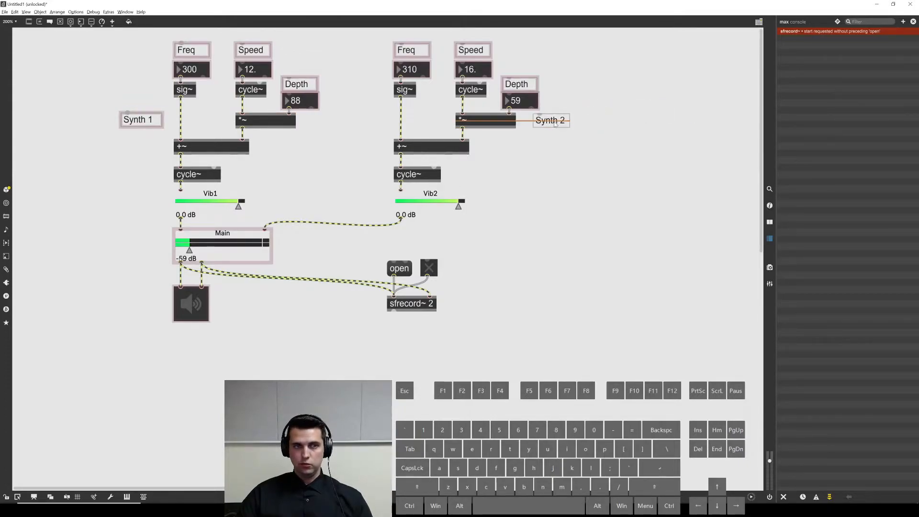
click(34, 497)
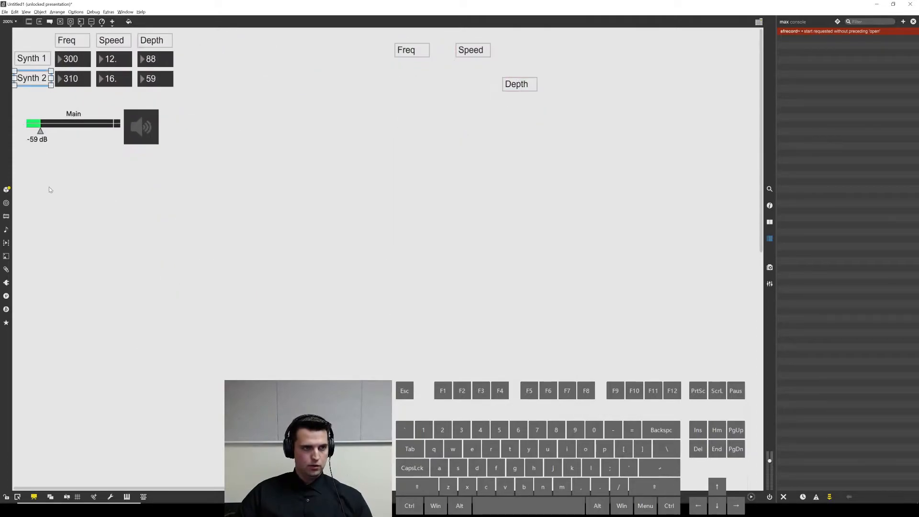
Step: Enlarge the speaker button and move it right, and lengthen the Main gain slider towards it
click(156, 139)
drag(150, 135, 211, 165)
drag(188, 142, 186, 136)
click(96, 125)
mouse_move(124, 126)
mouse_down()
mouse_move(148, 126)
mouse_move(117, 133)
mouse_up()
click(183, 131)
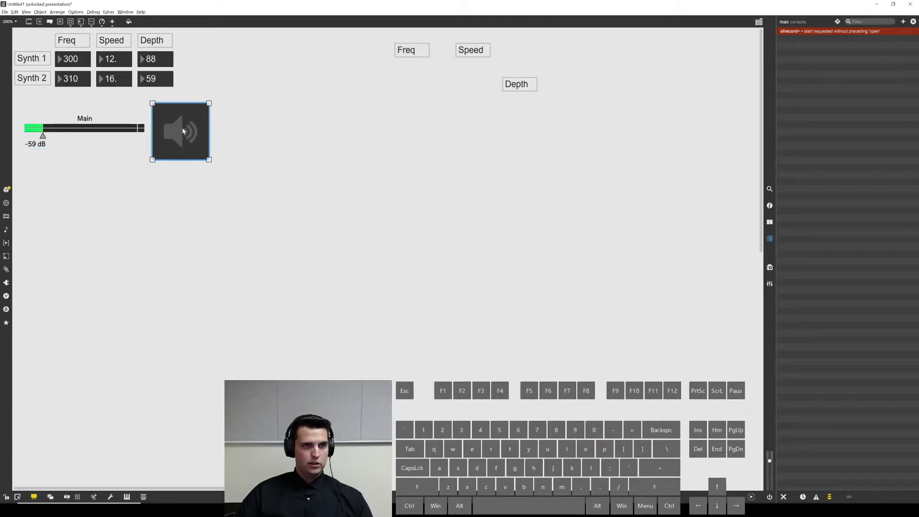
Step: Compare the speaker button with its patching view counterpart and shrink it to a small square in the presentation
click(33, 497)
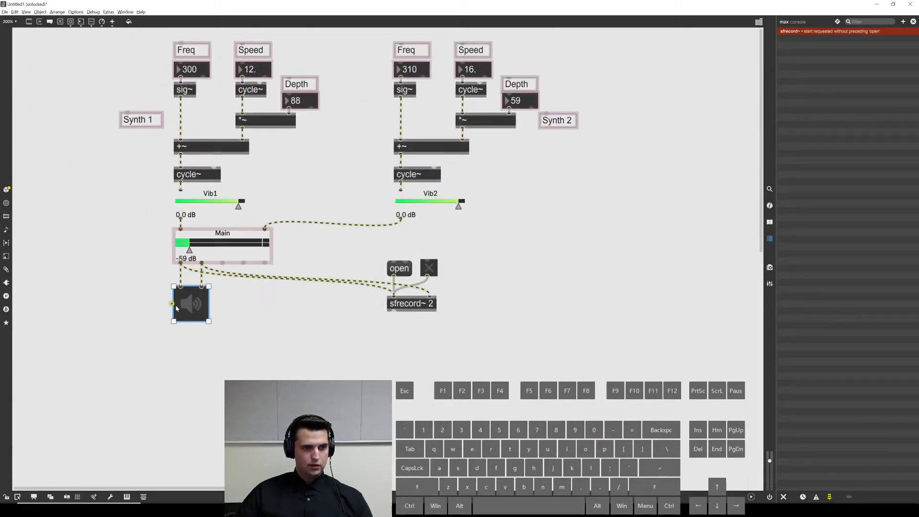
click(34, 497)
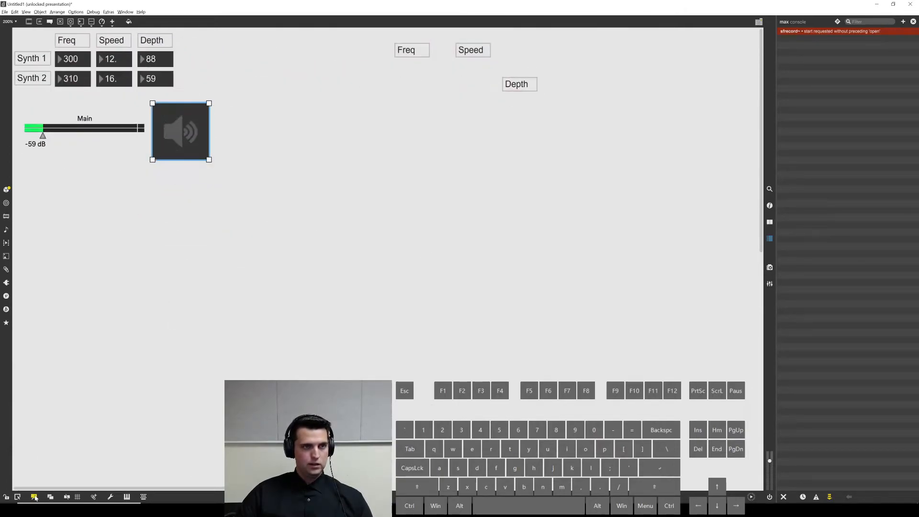
drag(209, 159, 165, 128)
click(216, 139)
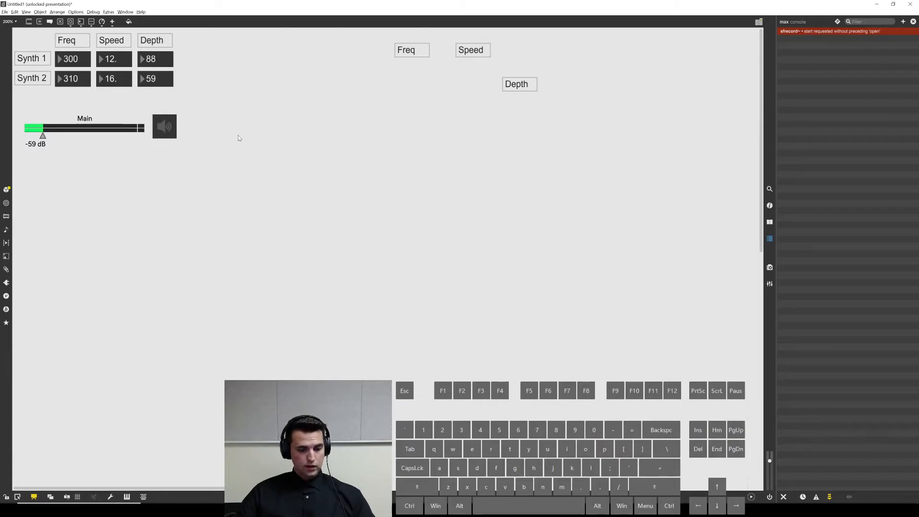
Step: Remove the second vibrato's unused Freq, Speed and Depth labels from the presentation
drag(378, 45, 525, 88)
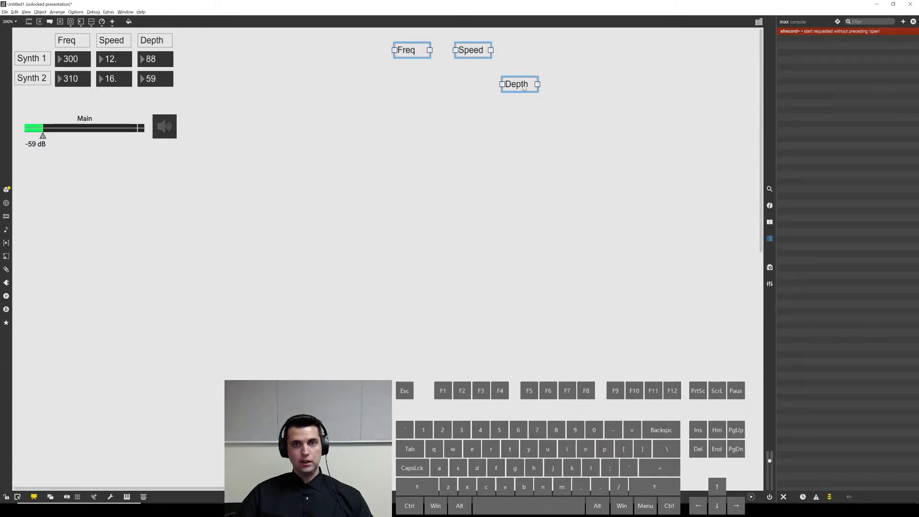
right_click(525, 88)
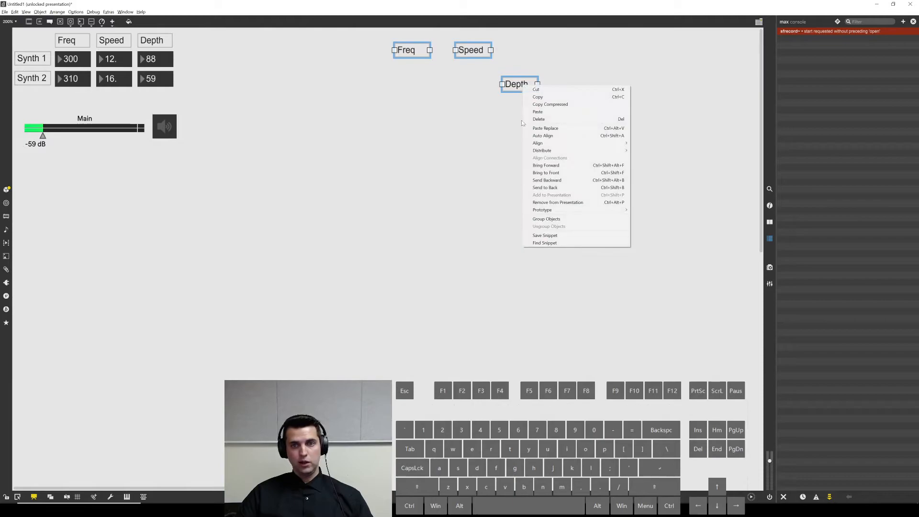
click(591, 204)
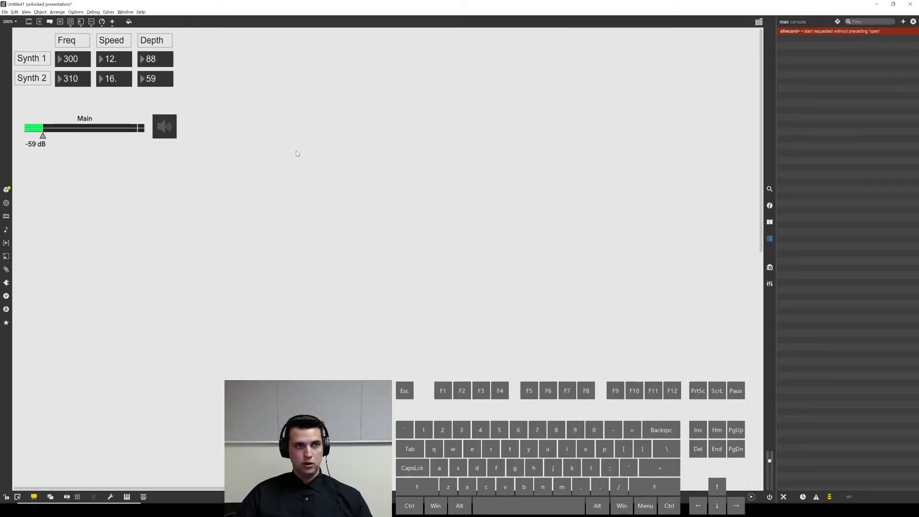
Step: Move the Main gain slider and speaker button up together, closer to the Synth 2 row
drag(175, 165, 21, 111)
drag(78, 132, 74, 118)
click(87, 190)
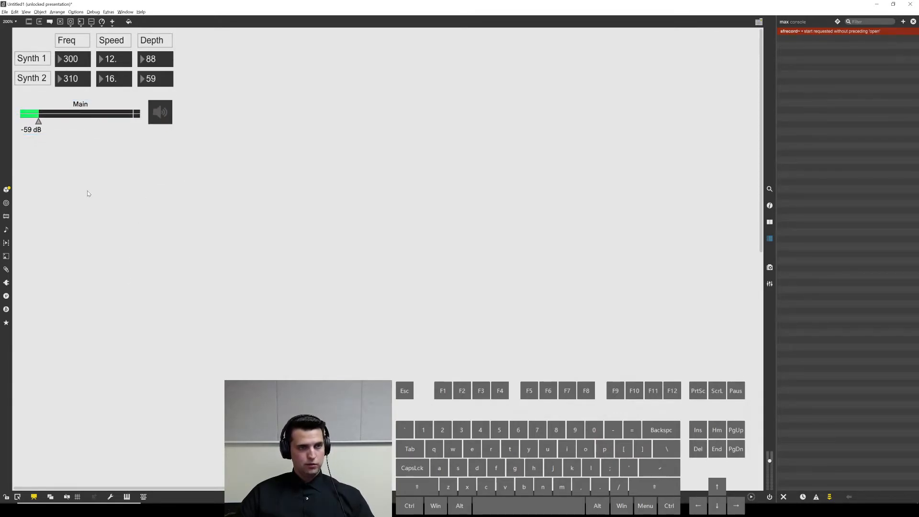
Step: Lock the patch, then turn the audio on with the Main gain raised to about -41 dB
key(ctrl+e)
click(162, 114)
drag(37, 122, 81, 144)
Step: Set Synth 2's Freq to 468, Depth to 159 and Speed to 36
drag(71, 84, 71, 9)
drag(160, 83, 160, 34)
drag(103, 79, 89, 71)
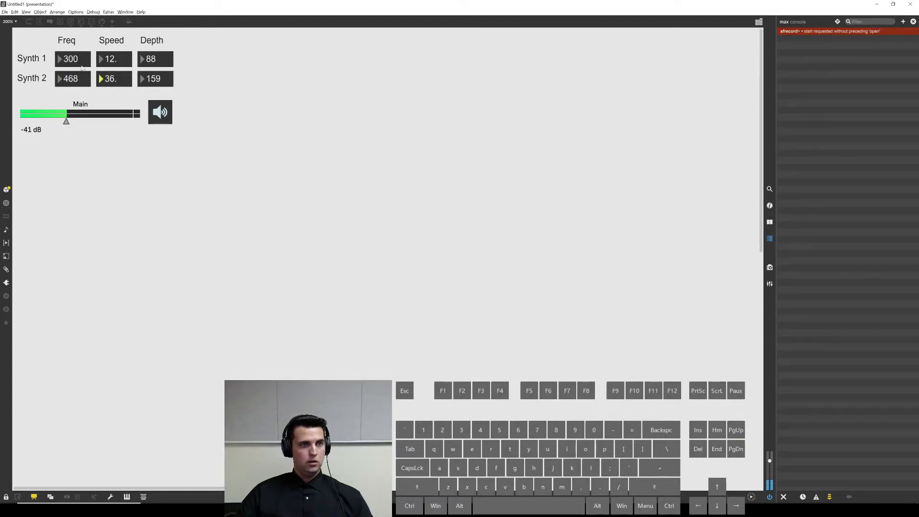
Step: Lower the Main gain to -62 dB and check the patching view before returning to the presentation
drag(66, 122, 32, 122)
click(33, 497)
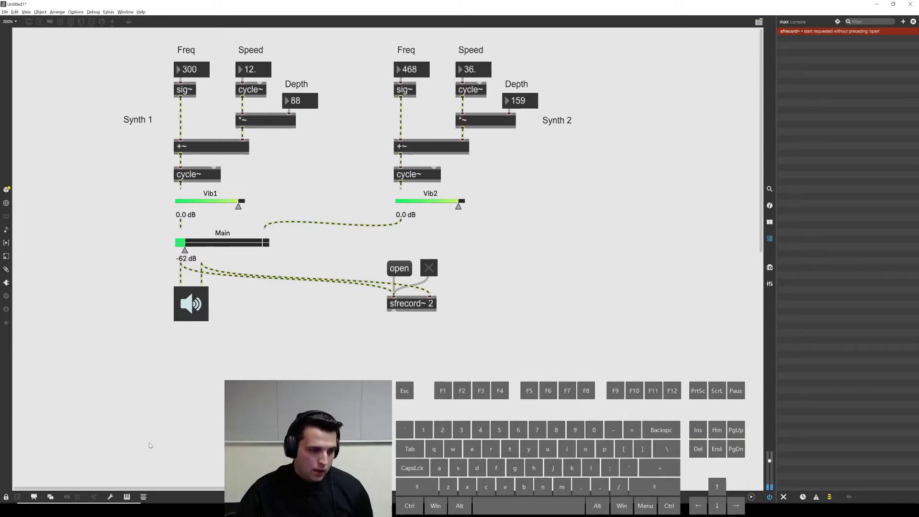
click(35, 499)
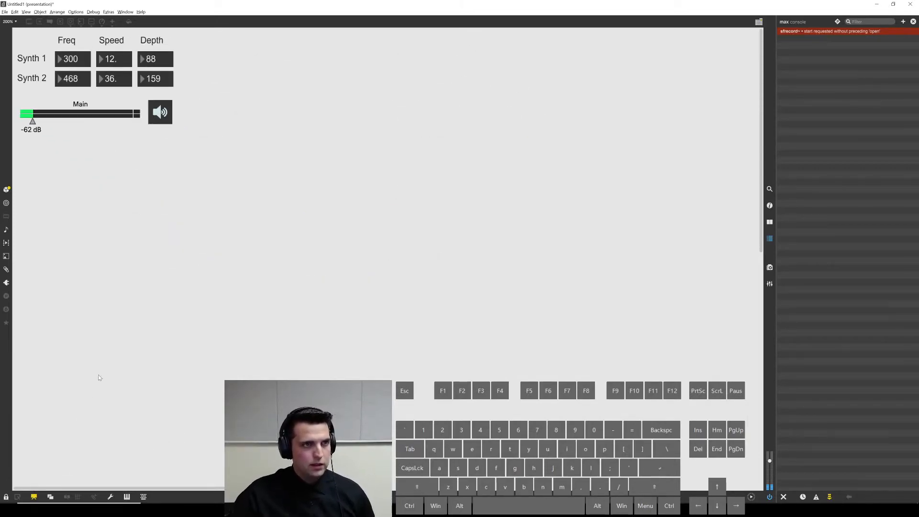
Step: Turn the audio off and enable Open in Presentation in the patcher's inspector
click(770, 206)
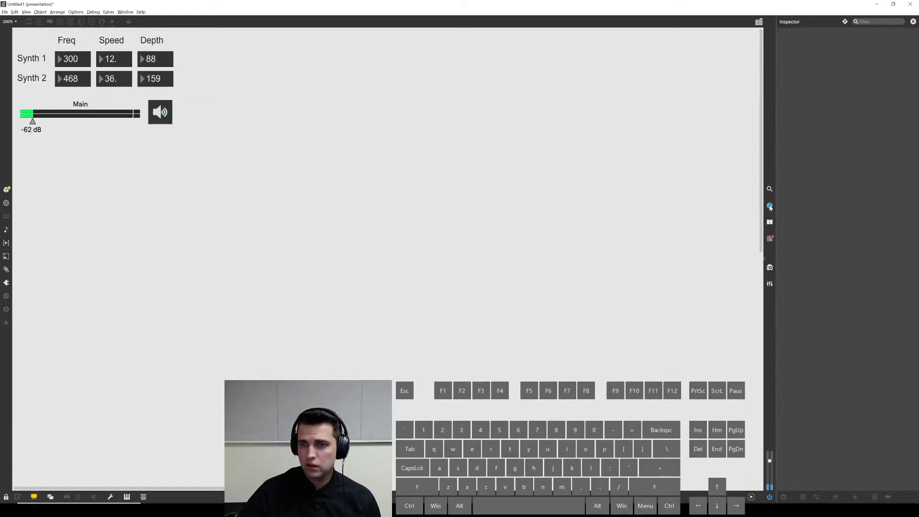
click(160, 116)
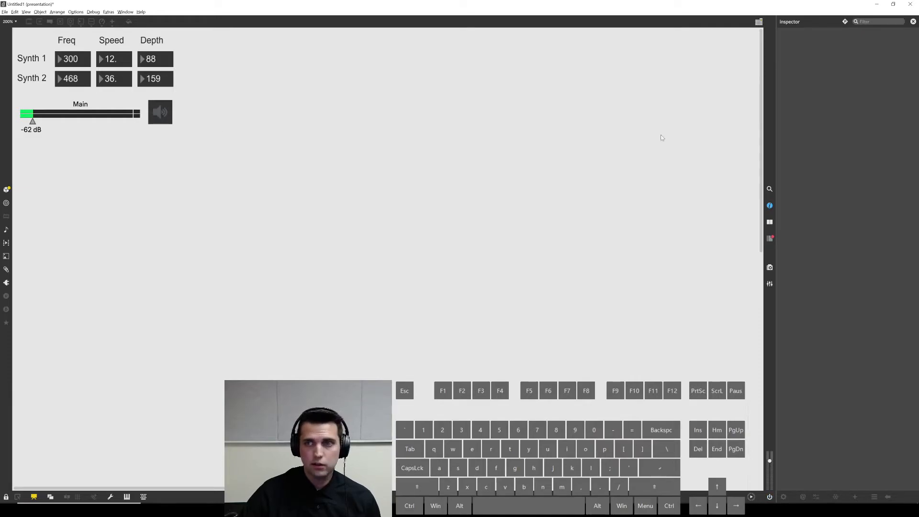
click(845, 23)
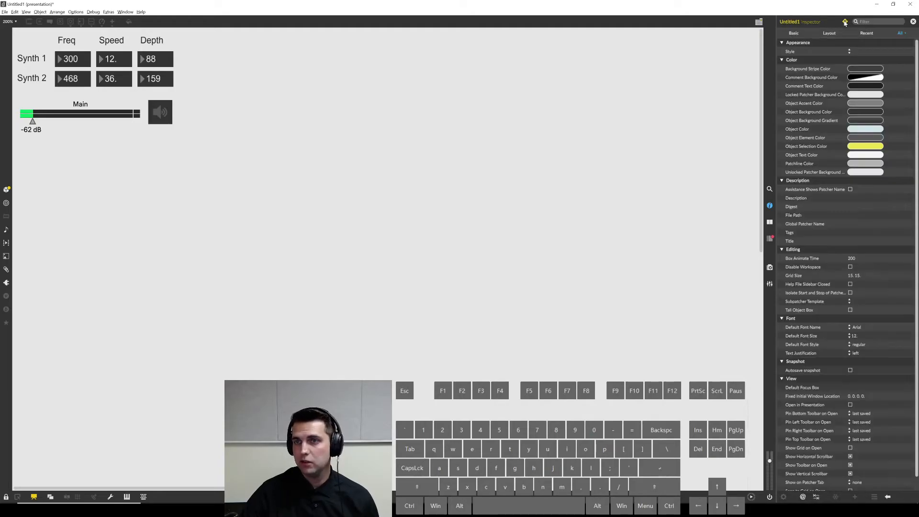
scroll(822, 264, down, 1)
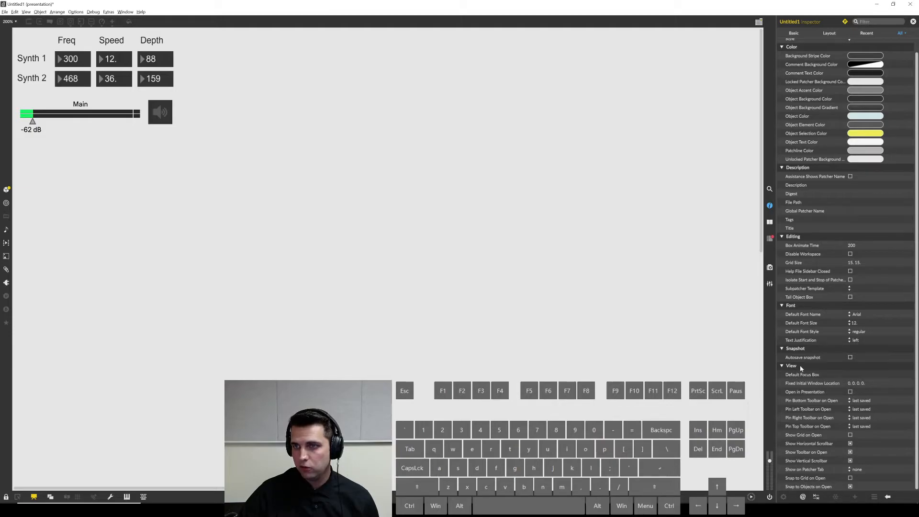
click(797, 34)
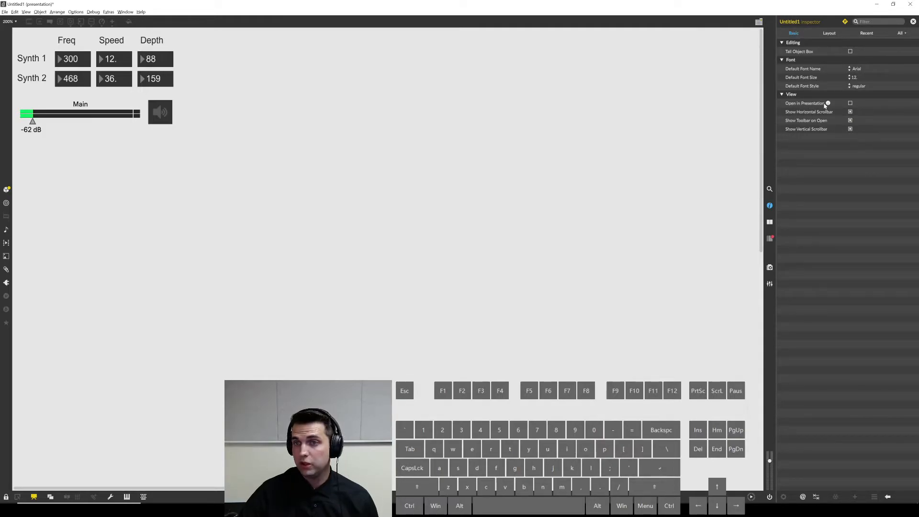
mouse_move(829, 106)
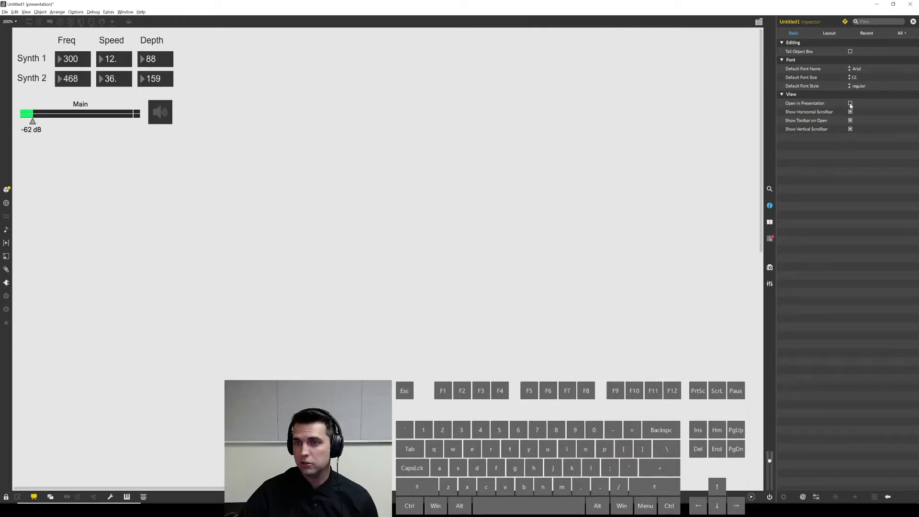
click(850, 104)
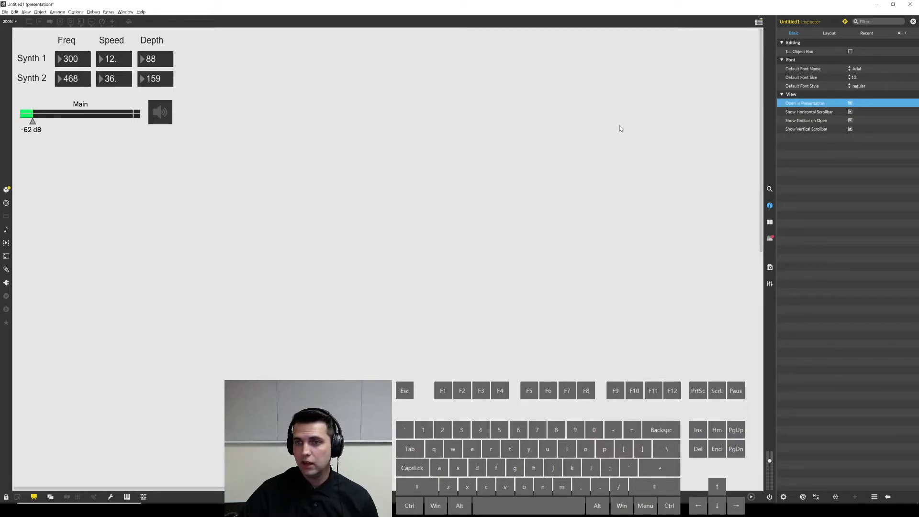
Step: Bring up the Save As dialog for the patch and dismiss it without saving
key(ctrl+s)
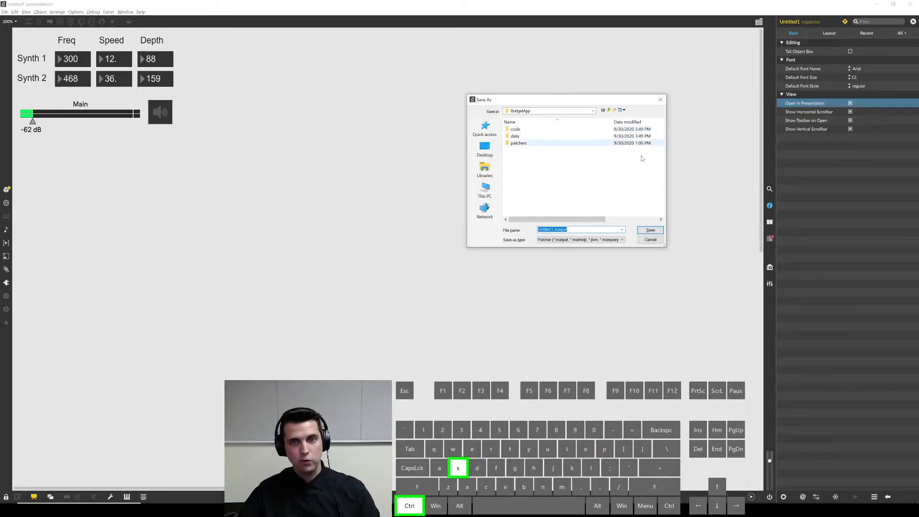
click(649, 239)
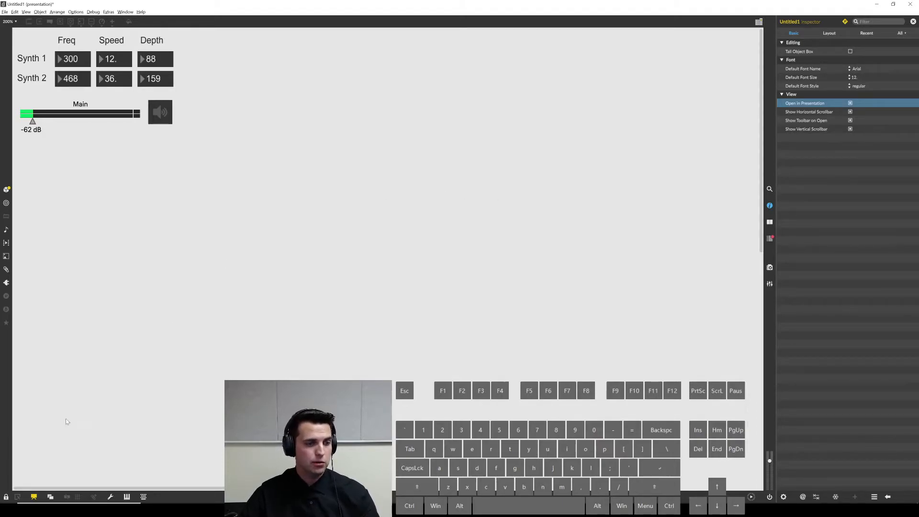
Step: Compare the presentation and patching views, and disable Open in Presentation for the patcher
click(35, 498)
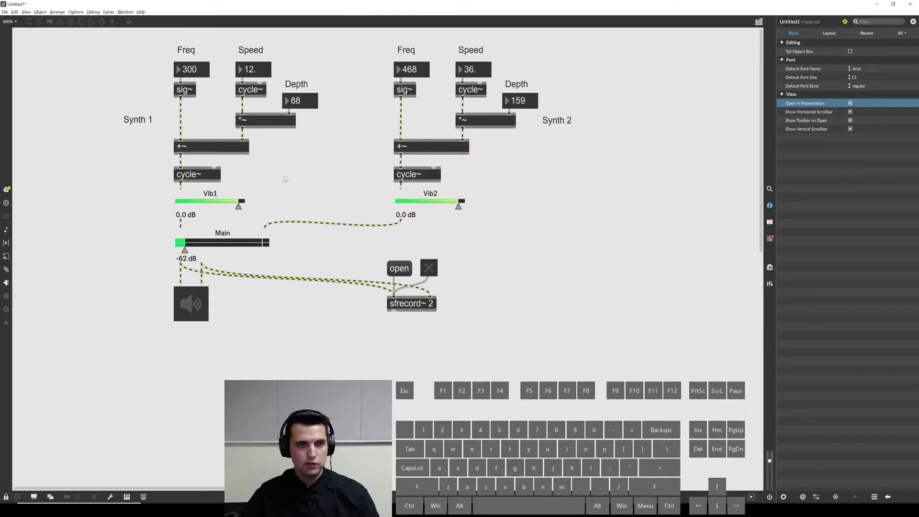
click(34, 498)
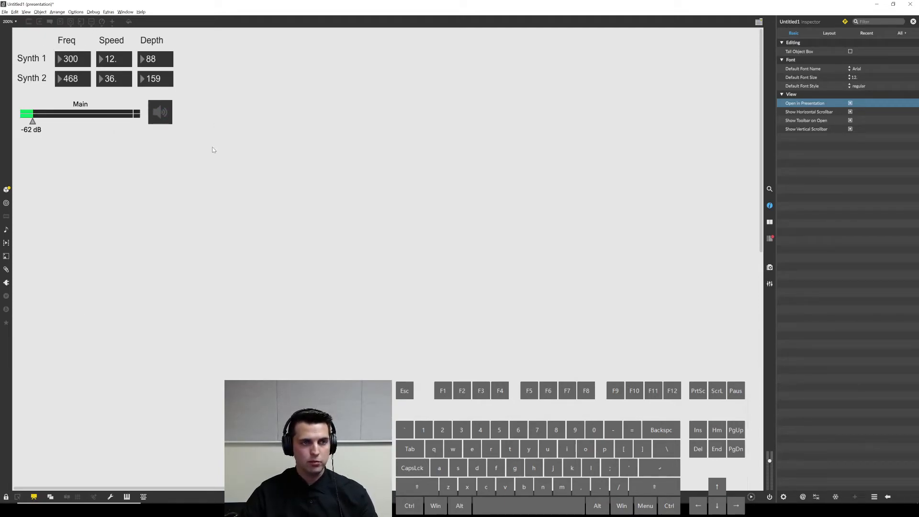
click(34, 497)
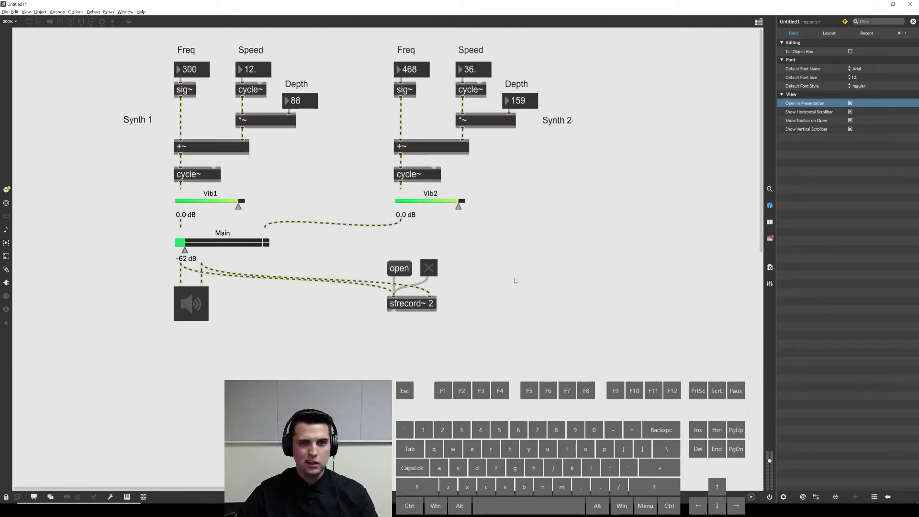
click(851, 103)
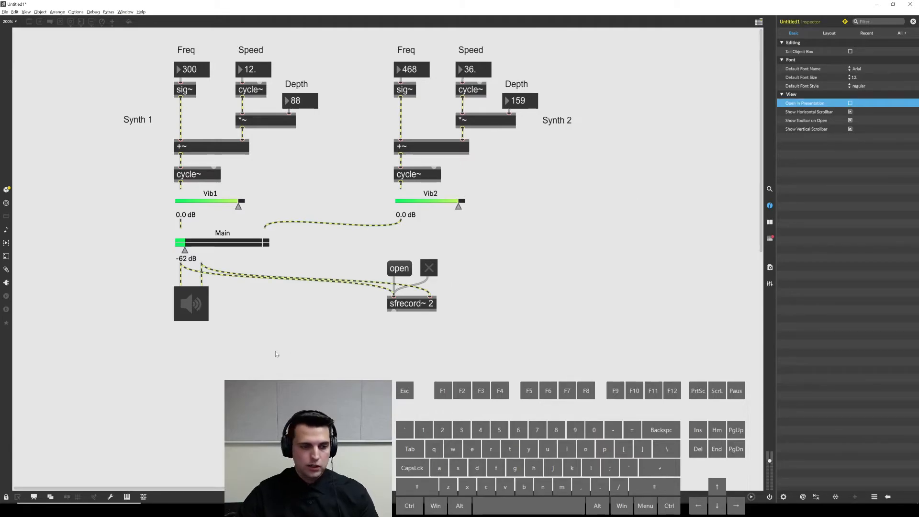
click(34, 497)
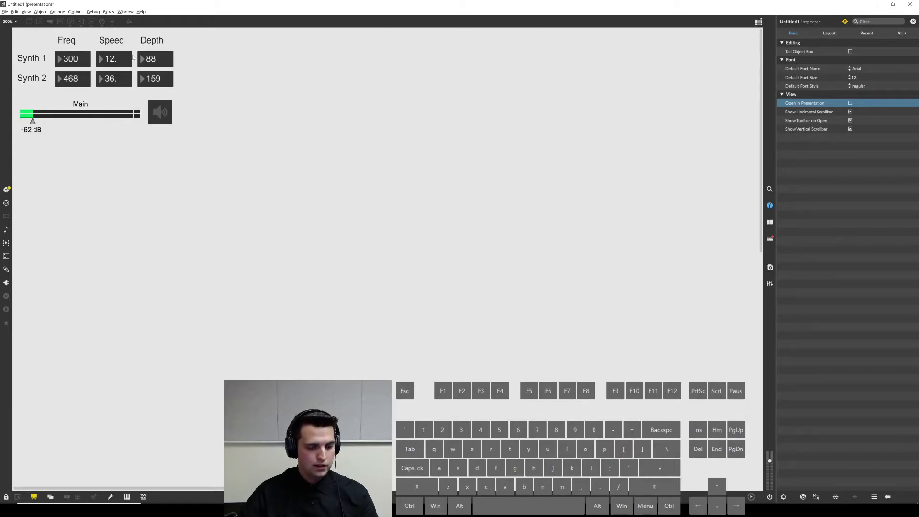
Step: Unlock the presentation and add a panel object in the empty area away from the controls
key(ctrl)
key(ctrl+e)
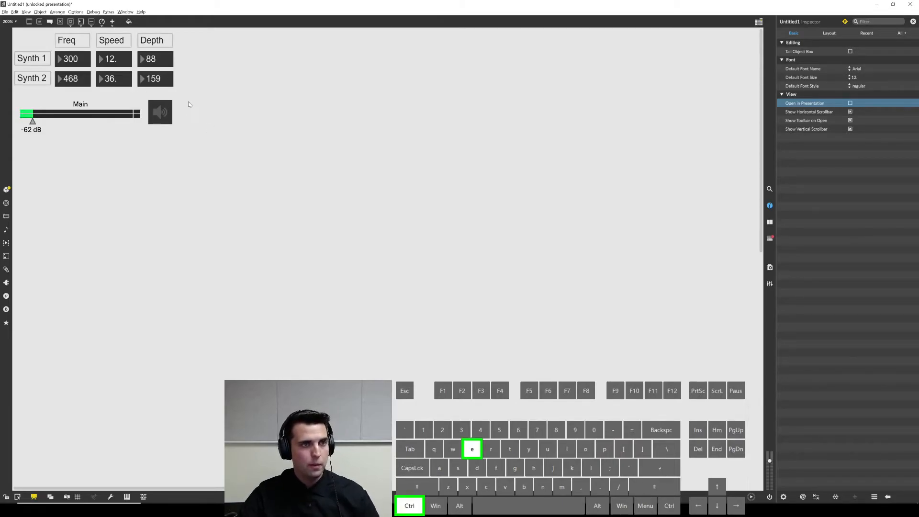
click(113, 22)
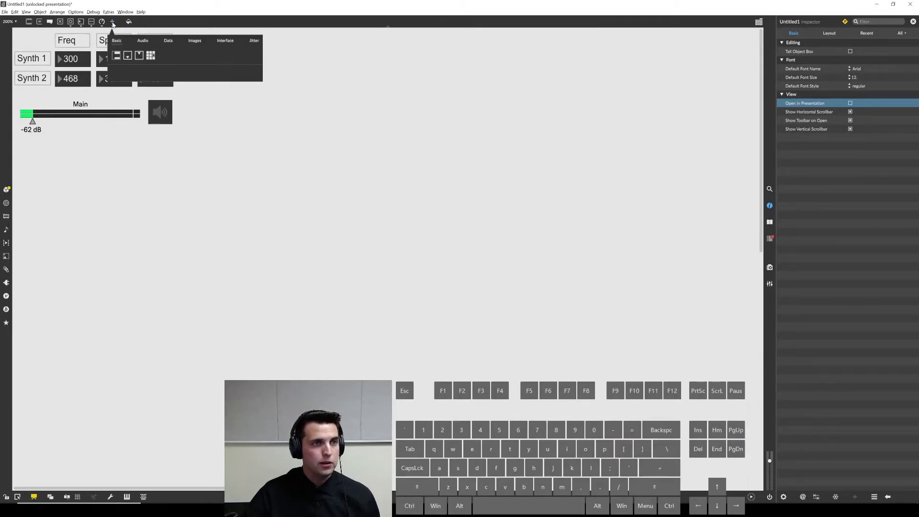
click(248, 153)
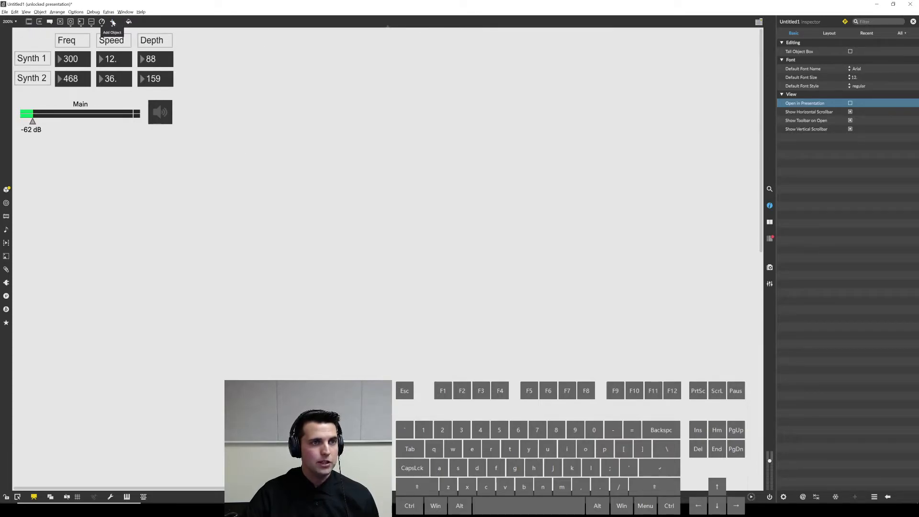
click(113, 22)
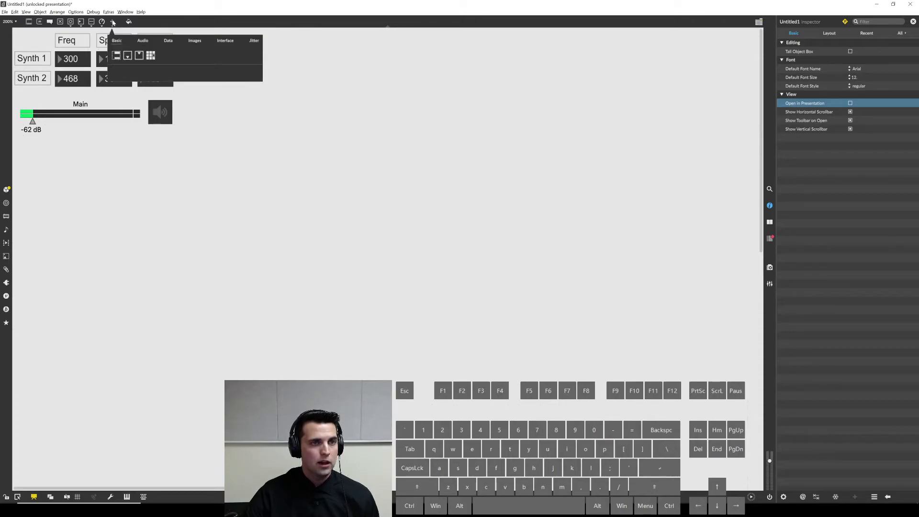
click(225, 41)
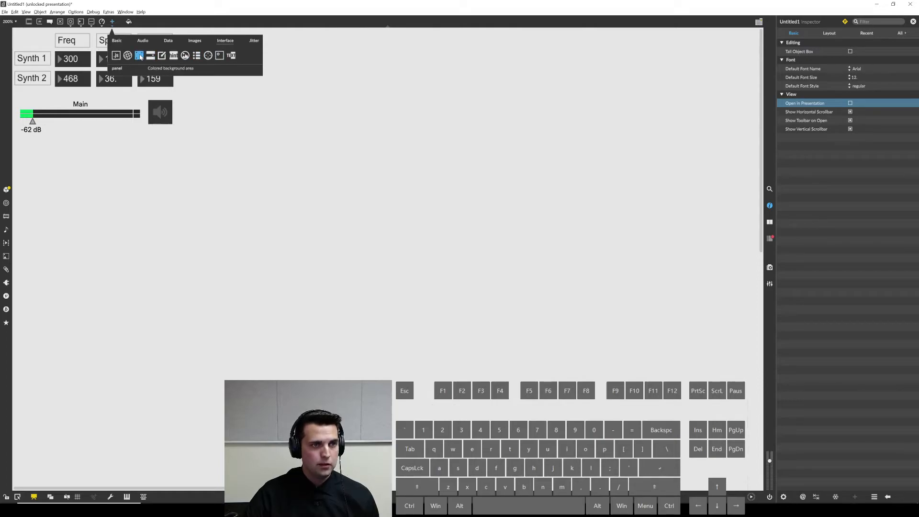
drag(140, 57, 373, 253)
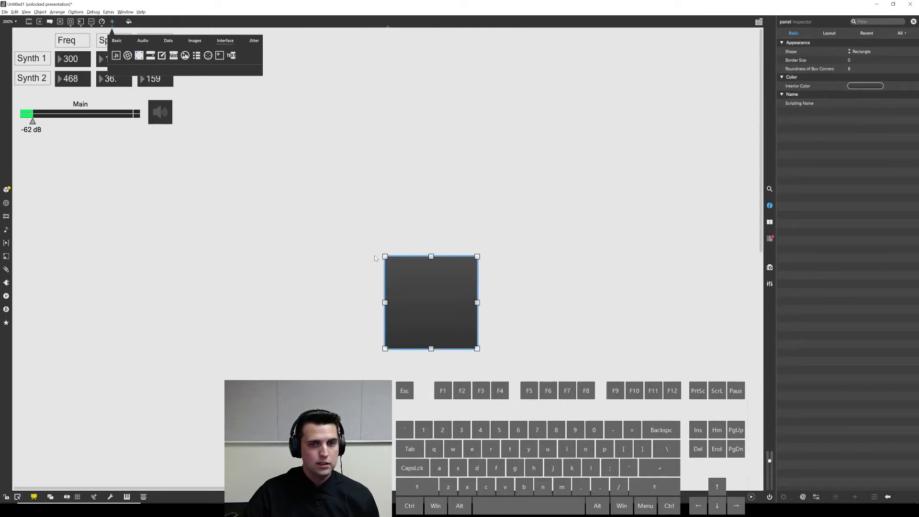
Step: Move the panel over the synth controls and enlarge it until it covers the whole interface
drag(406, 298, 66, 91)
drag(196, 82, 190, 158)
drag(127, 100, 125, 93)
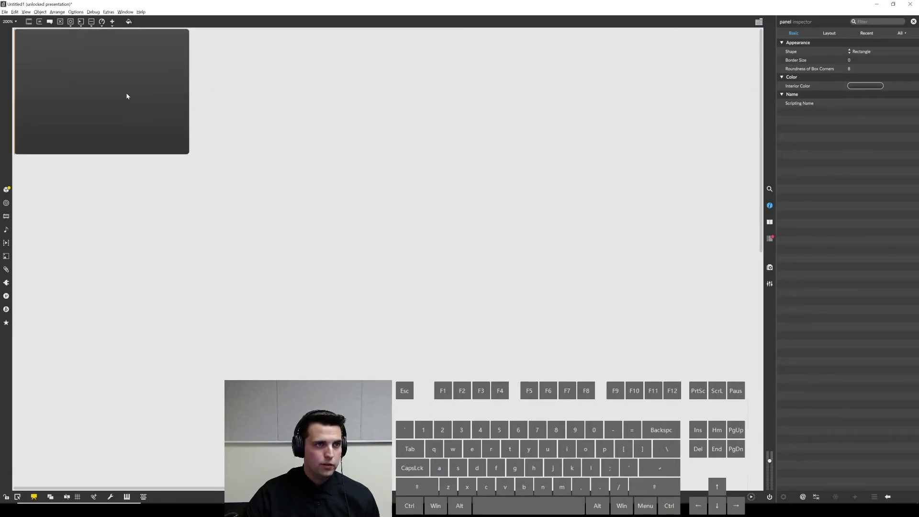
click(125, 93)
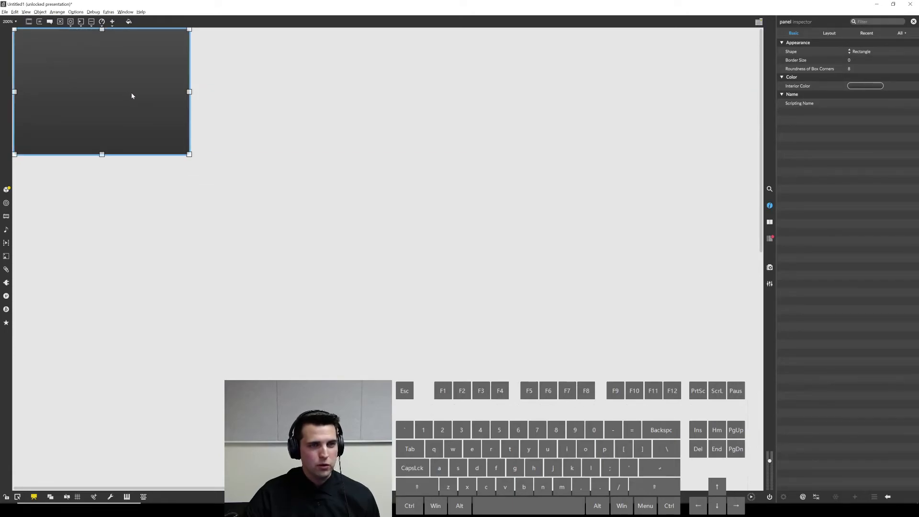
Step: Send the panel behind the controls and trim its bottom and right edges to fit closely around them
right_click(144, 128)
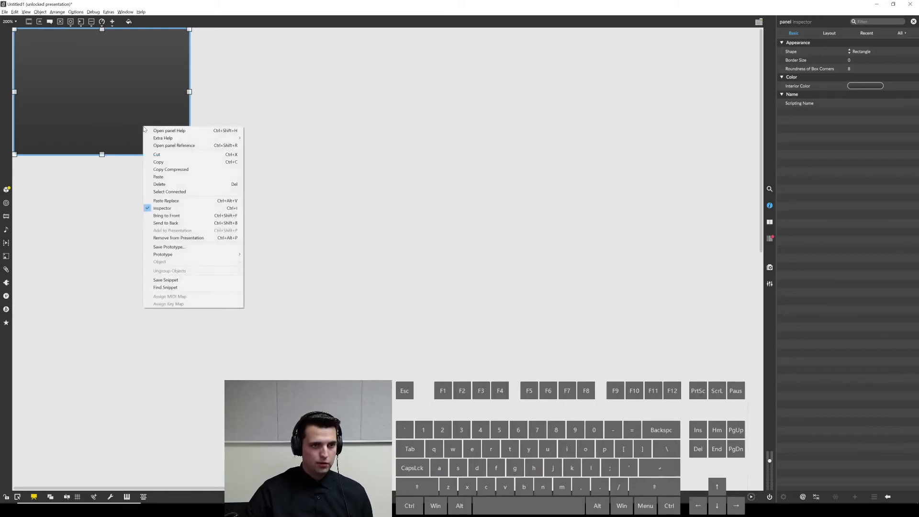
click(185, 224)
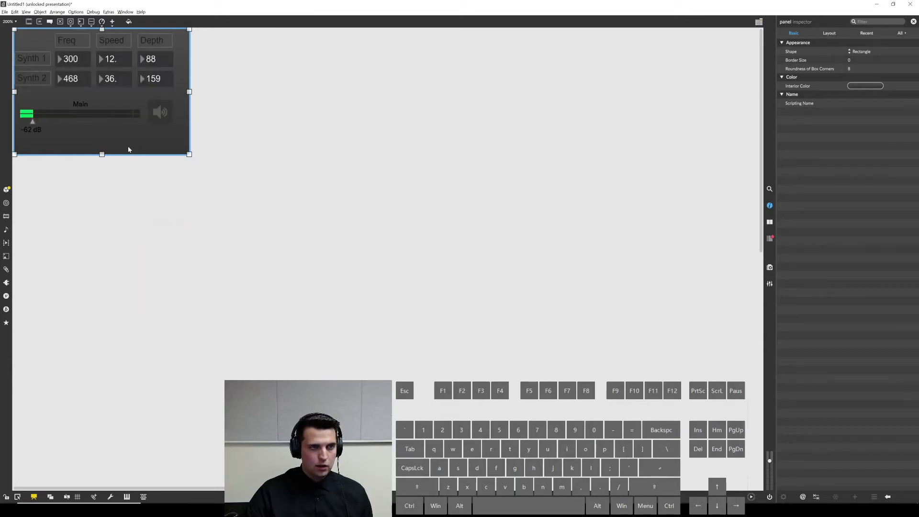
drag(100, 157, 101, 143)
drag(189, 84, 181, 84)
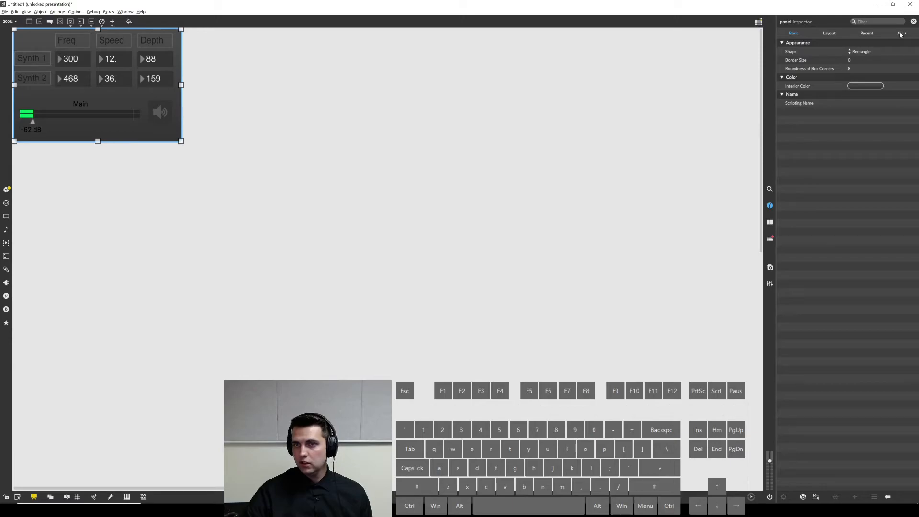
Step: Change the first gradient color of the panel's interior to a pale cyan
click(867, 87)
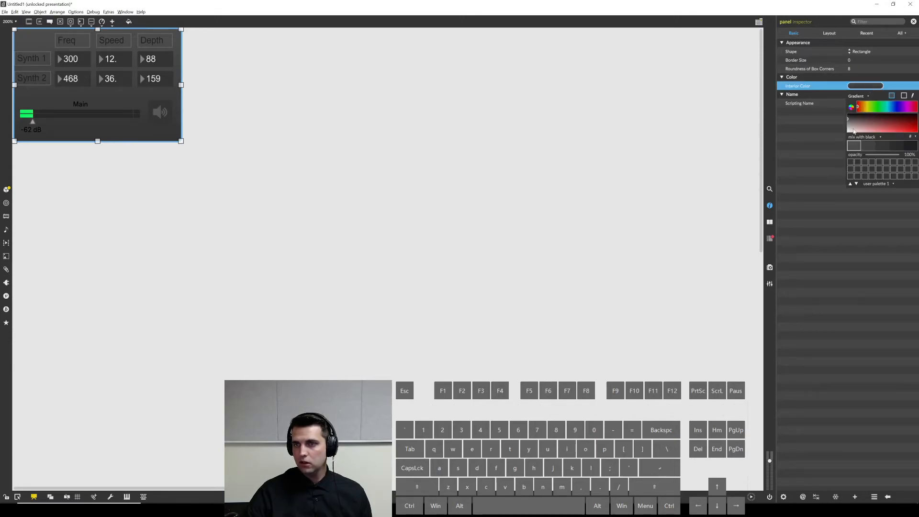
drag(855, 133, 845, 138)
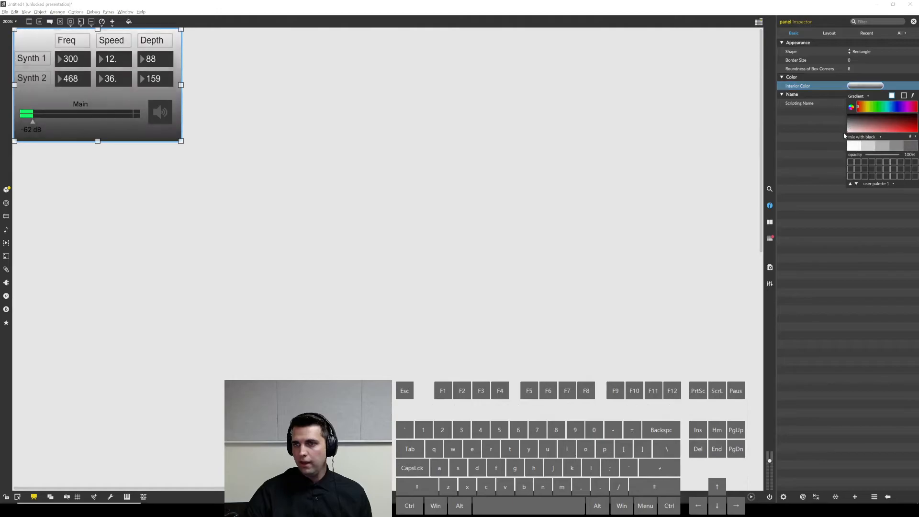
click(888, 107)
drag(882, 122, 870, 138)
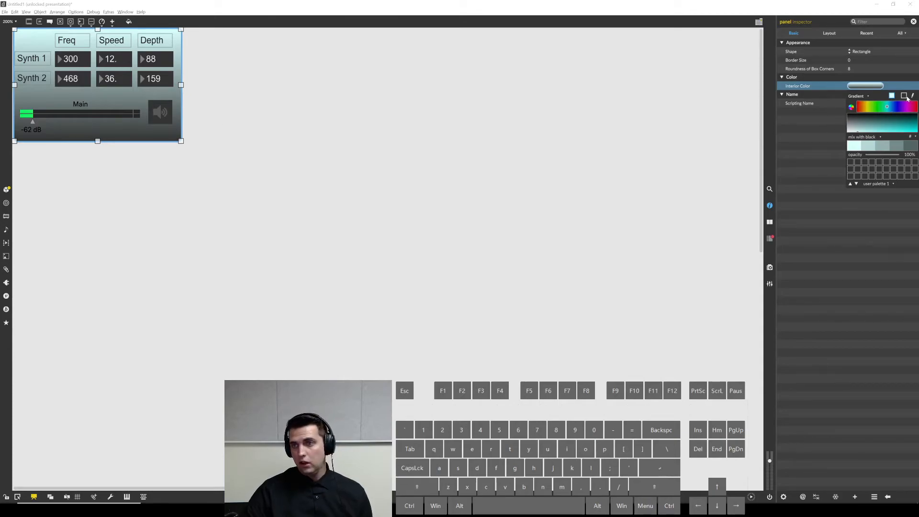
Step: Try a pale cyan Color Fill for the panel's interior and switch back to Gradient
click(868, 97)
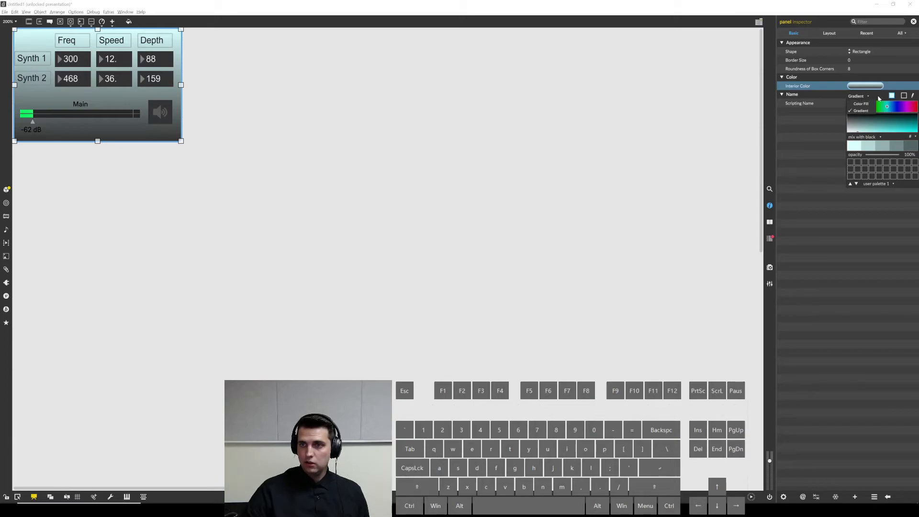
click(862, 104)
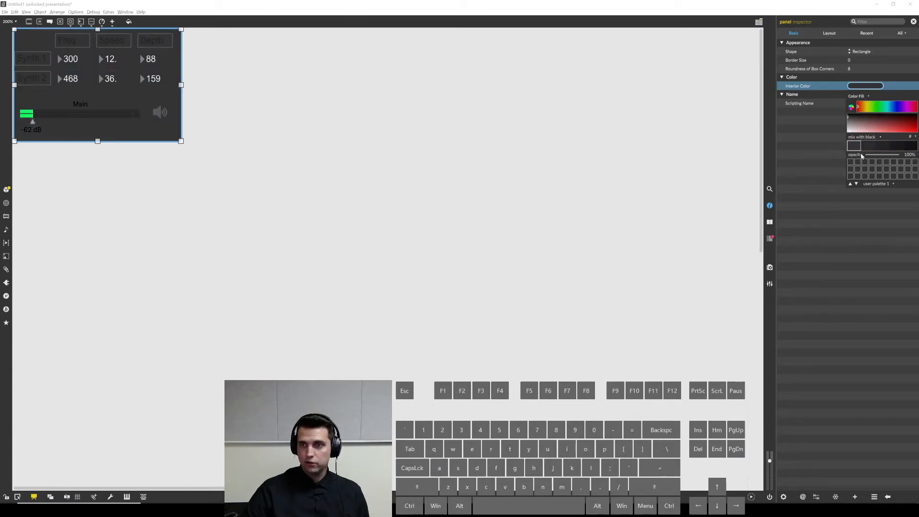
click(887, 107)
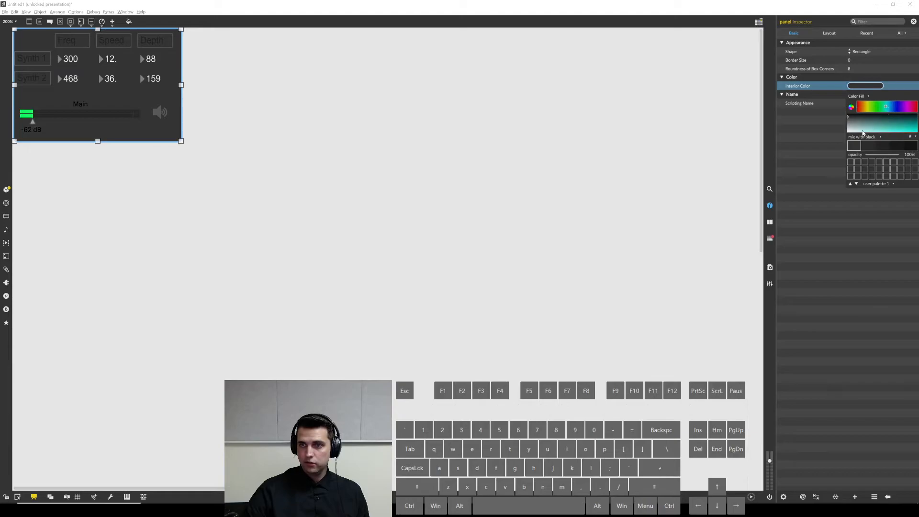
click(861, 133)
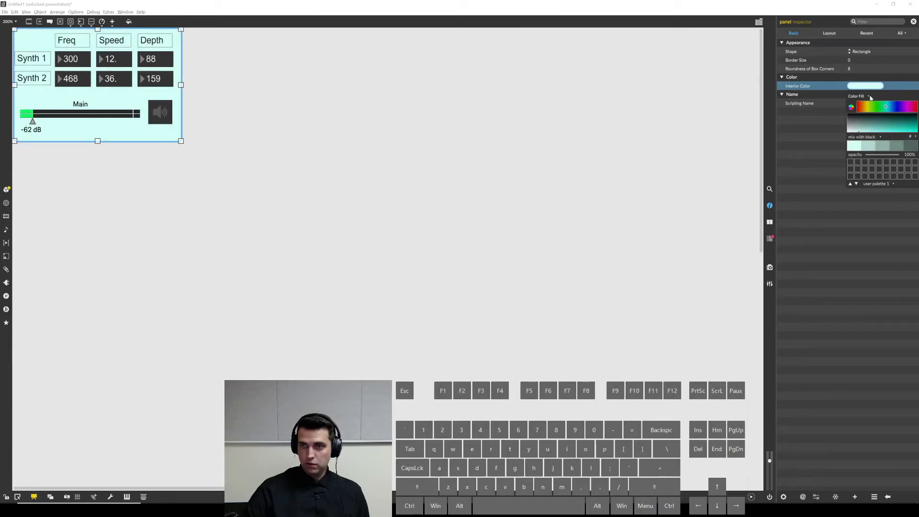
click(860, 112)
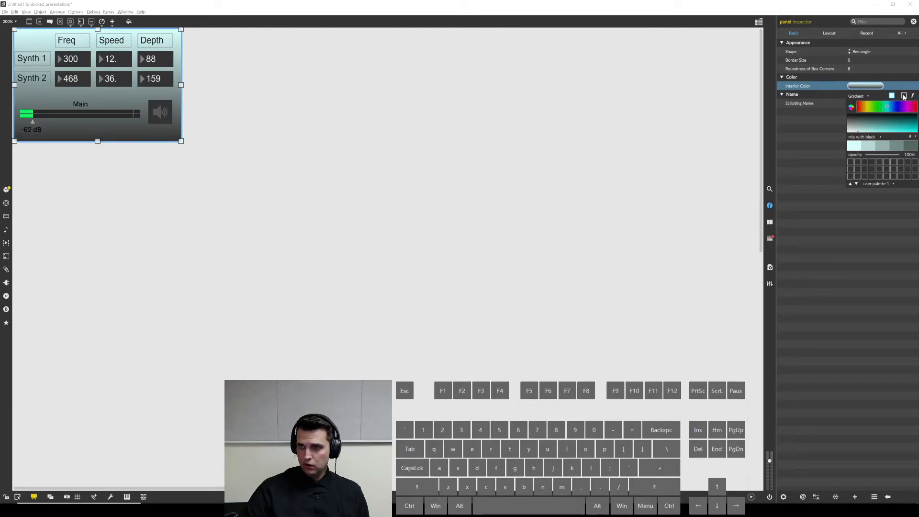
Step: Set the second gradient color of the panel's interior to a light cyan-blue and deselect the panel
click(904, 96)
click(892, 96)
click(904, 96)
click(892, 96)
click(904, 96)
click(892, 96)
click(904, 97)
click(892, 96)
click(904, 97)
mouse_move(867, 128)
mouse_down()
mouse_move(859, 137)
mouse_move(871, 140)
mouse_up()
click(889, 109)
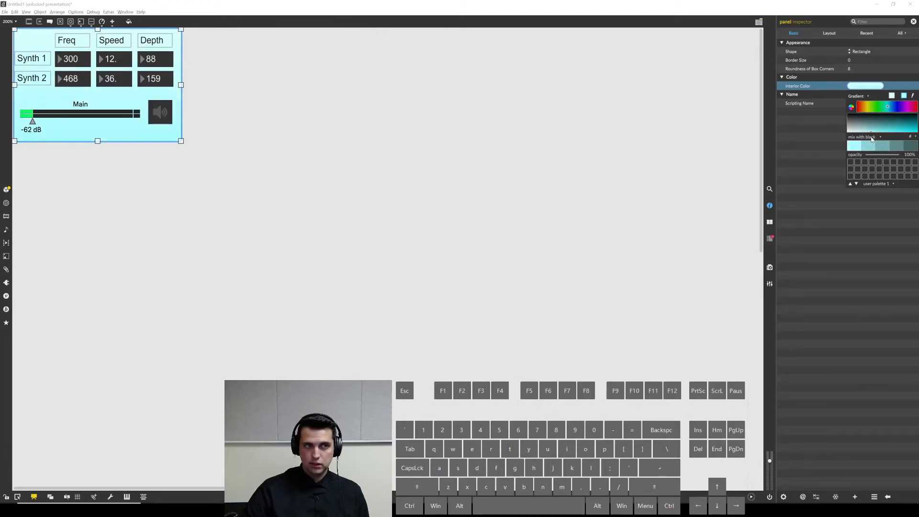
click(253, 140)
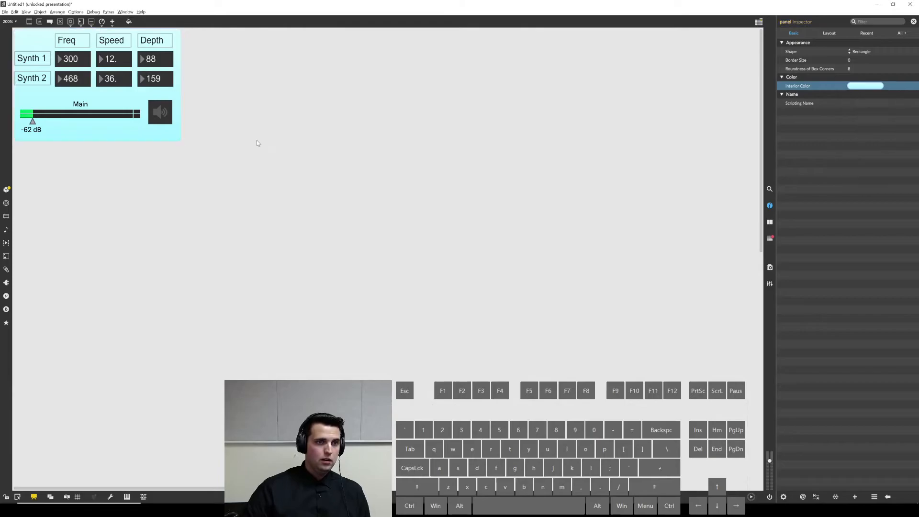
Step: Set the background panel's Border Size to 3
click(95, 130)
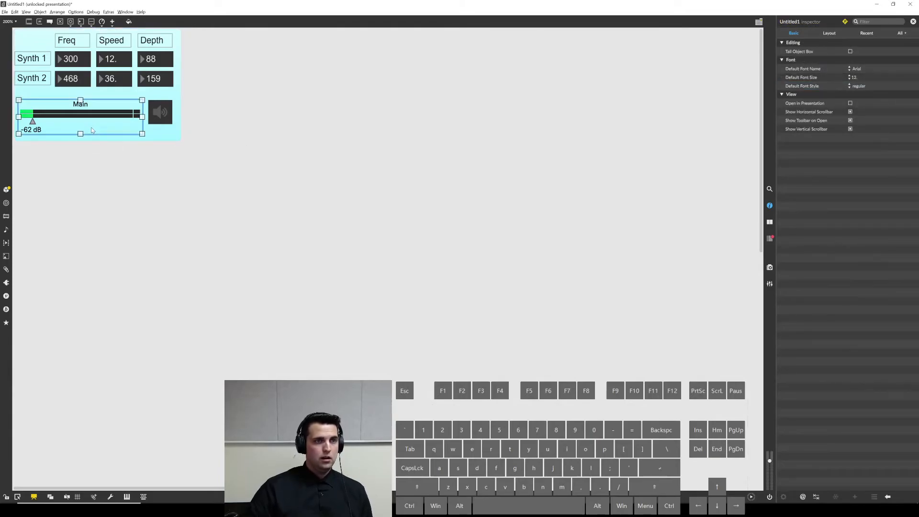
click(151, 136)
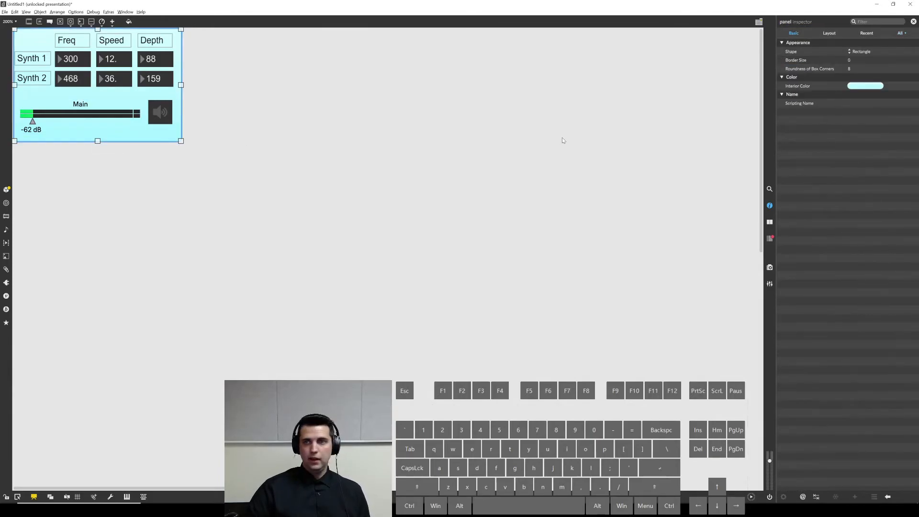
click(850, 61)
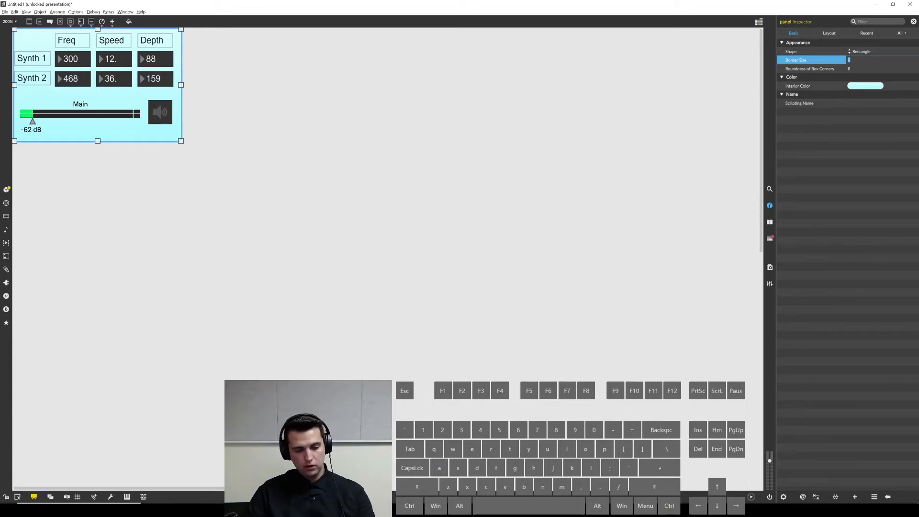
text(3)
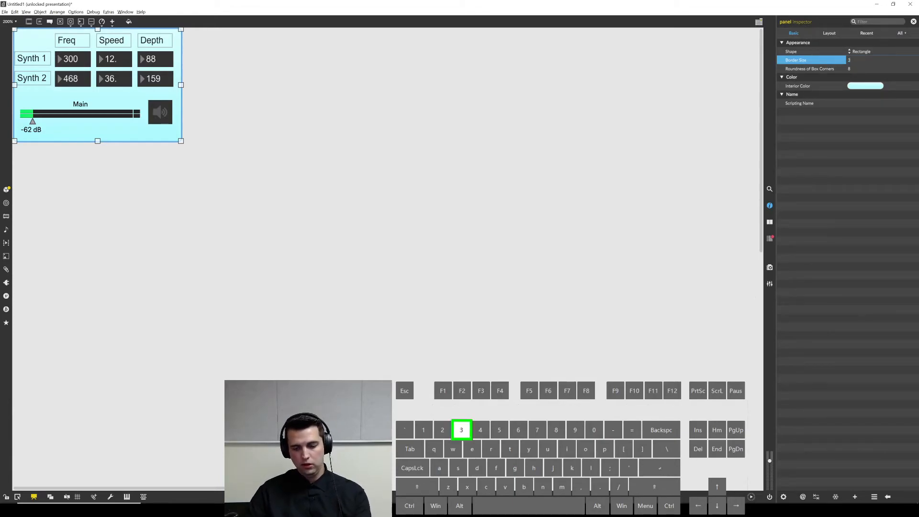
key(Return)
click(488, 91)
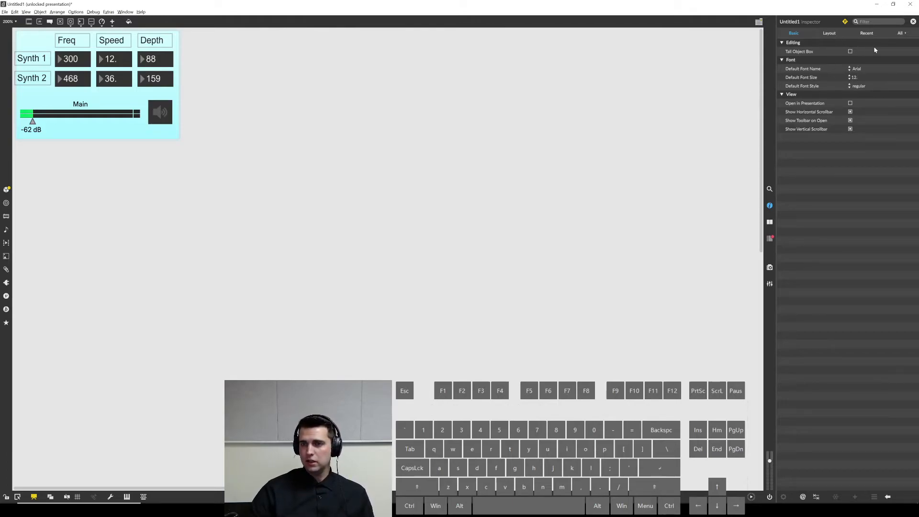
Step: Show all of the panel's attributes and set its Border Color to black
click(130, 99)
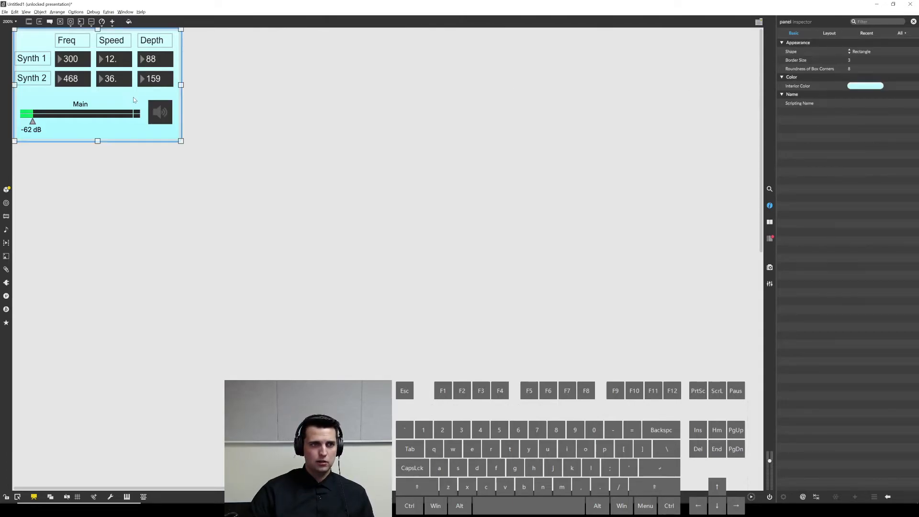
click(901, 34)
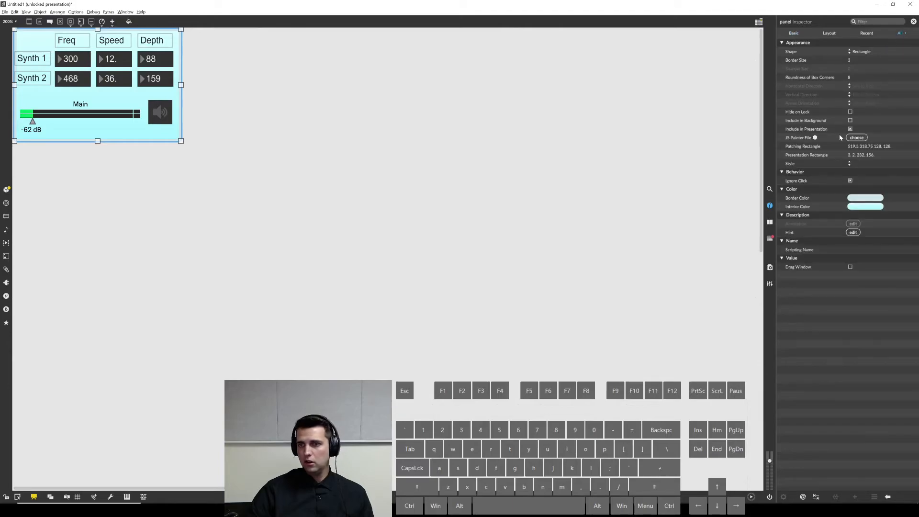
click(864, 199)
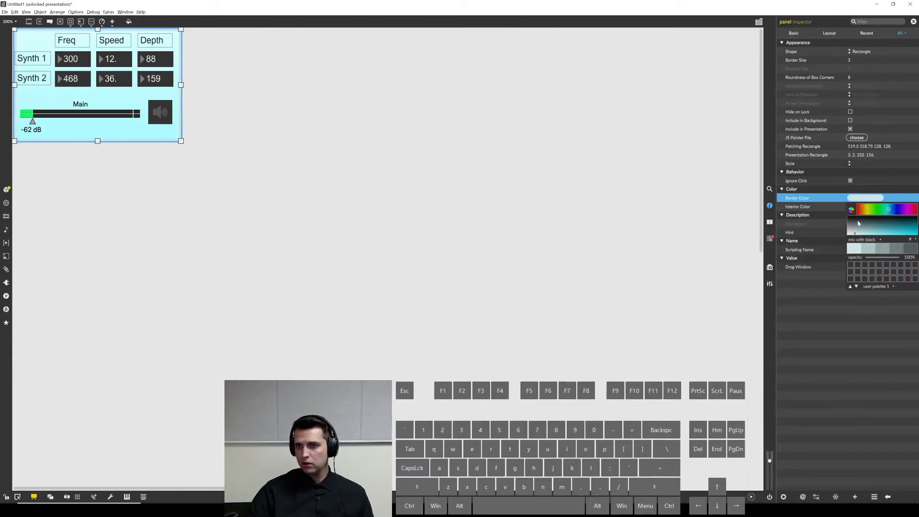
click(856, 230)
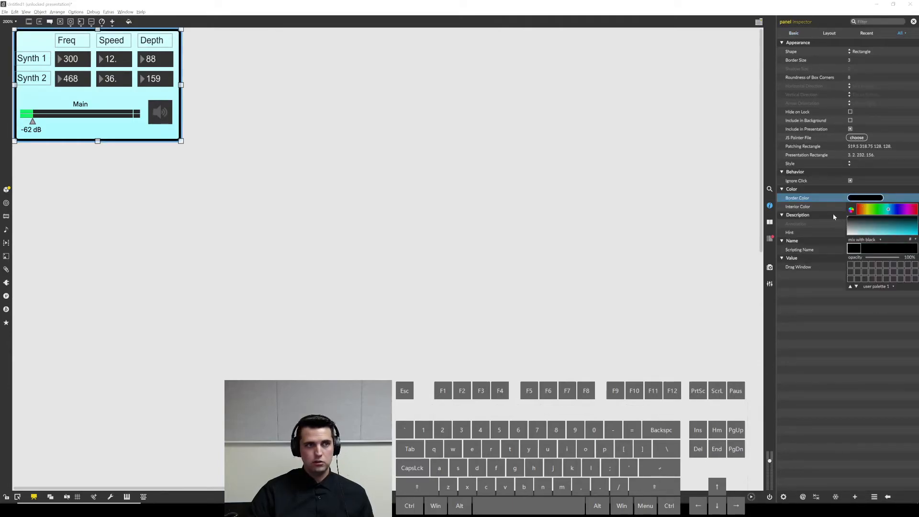
Step: Nudge the background panel two pixels to the left and deselect it
click(250, 109)
click(168, 98)
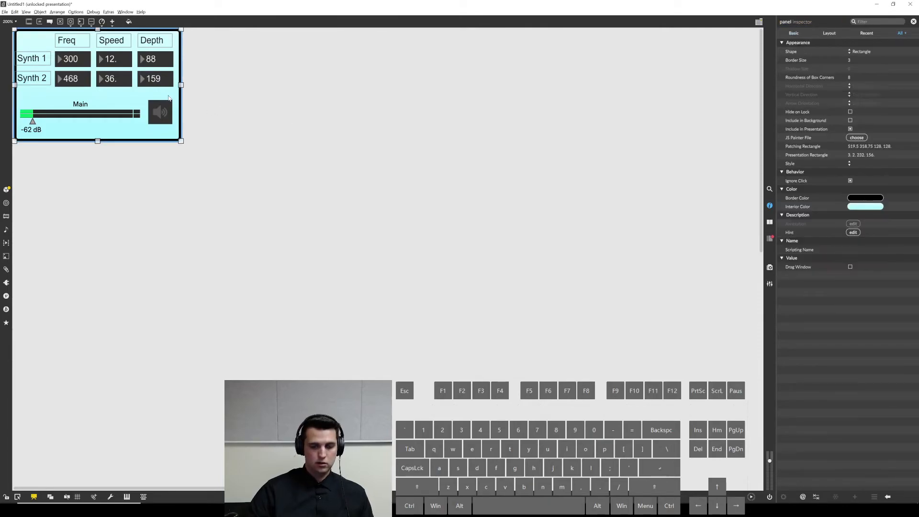
key(Left)
key(Left)
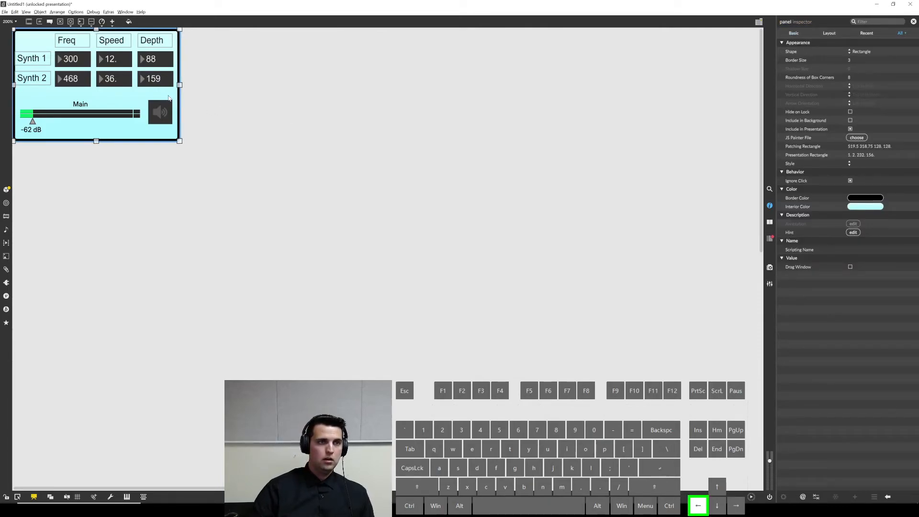
click(242, 122)
Step: Lock the patch and compare its appearance in patching mode and presentation mode
key(ctrl+e)
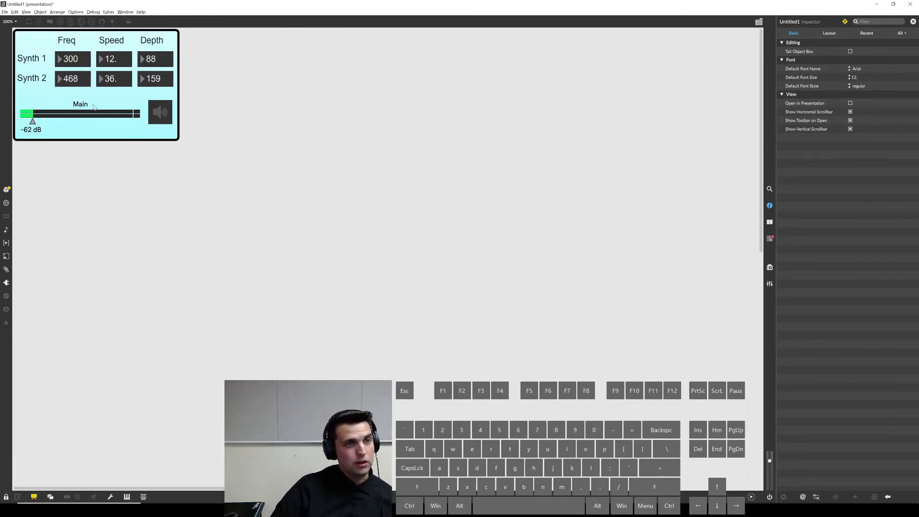
click(34, 496)
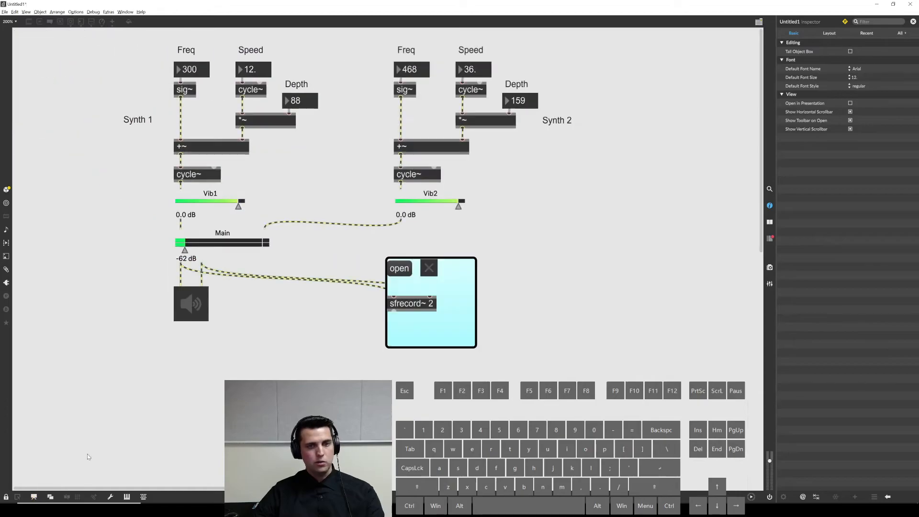
click(33, 496)
Step: Unlock the patch and set the Background Color of the Synth 1 Freq number box to green
key(ctrl+e)
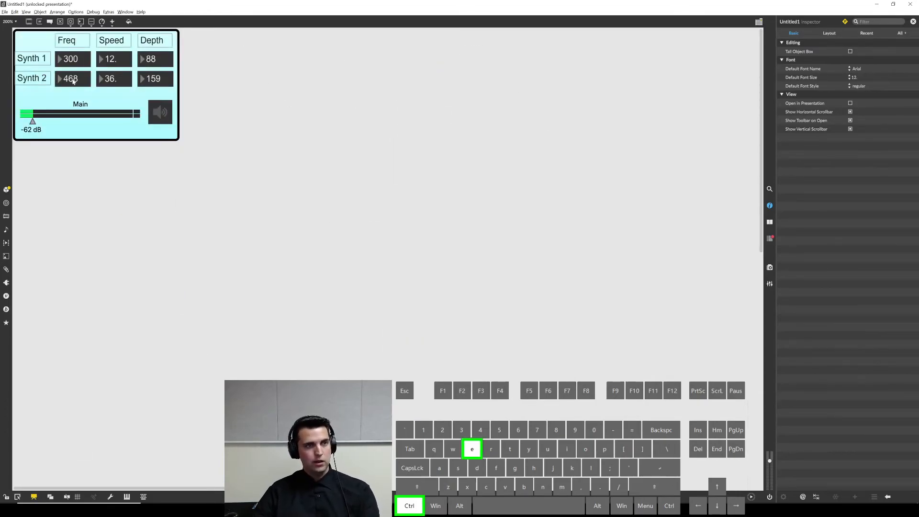
click(86, 61)
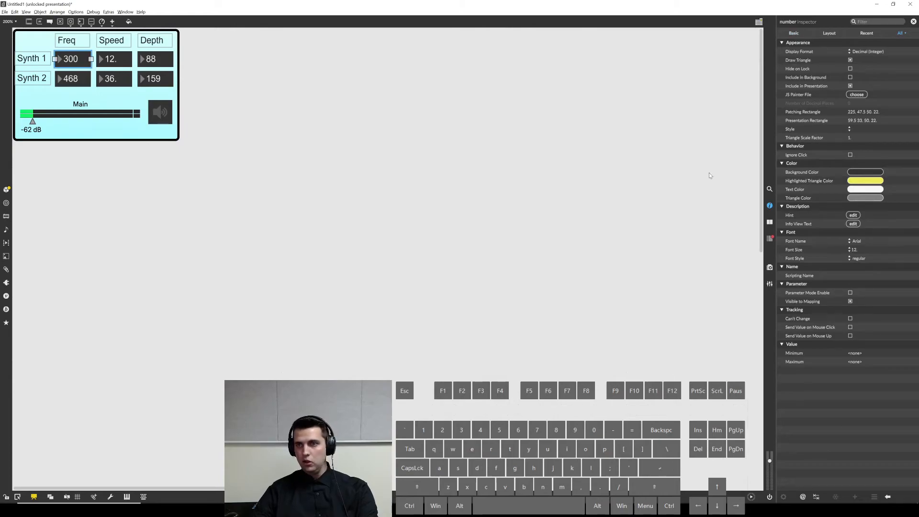
click(862, 174)
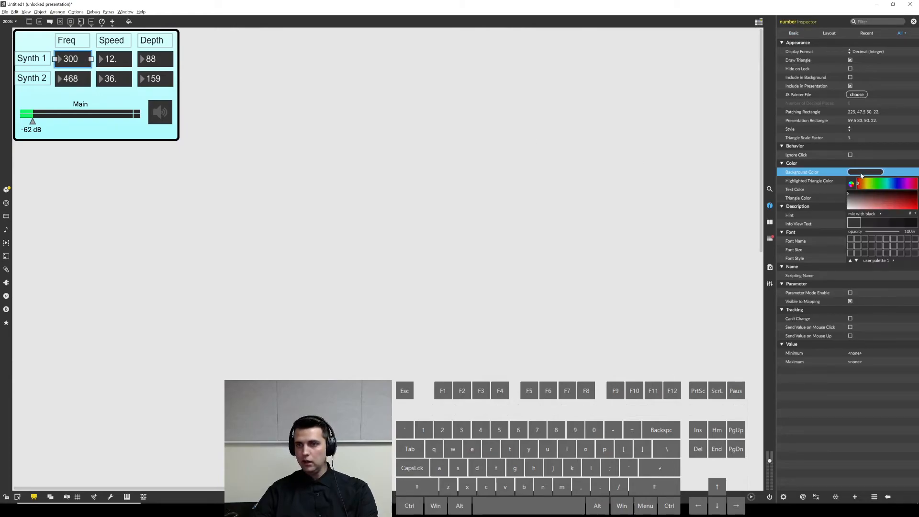
mouse_move(911, 186)
mouse_down()
mouse_move(875, 185)
mouse_move(918, 202)
mouse_up()
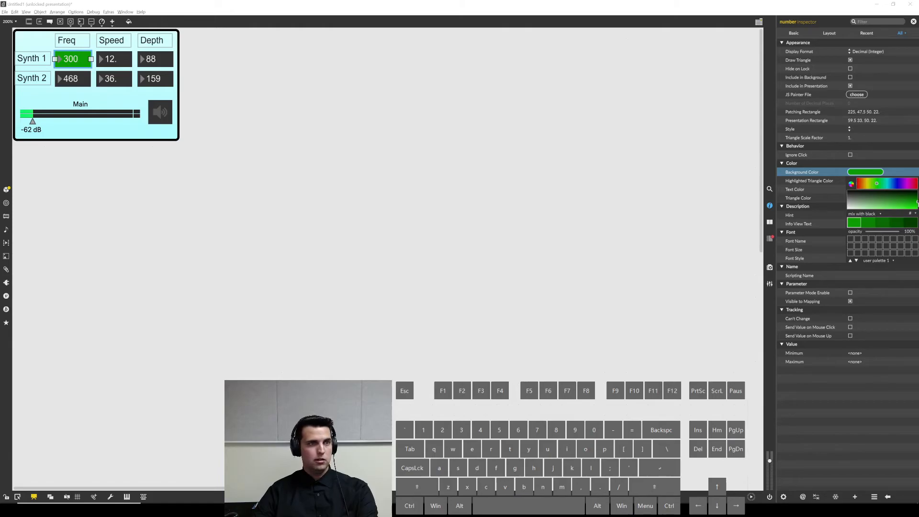
click(618, 170)
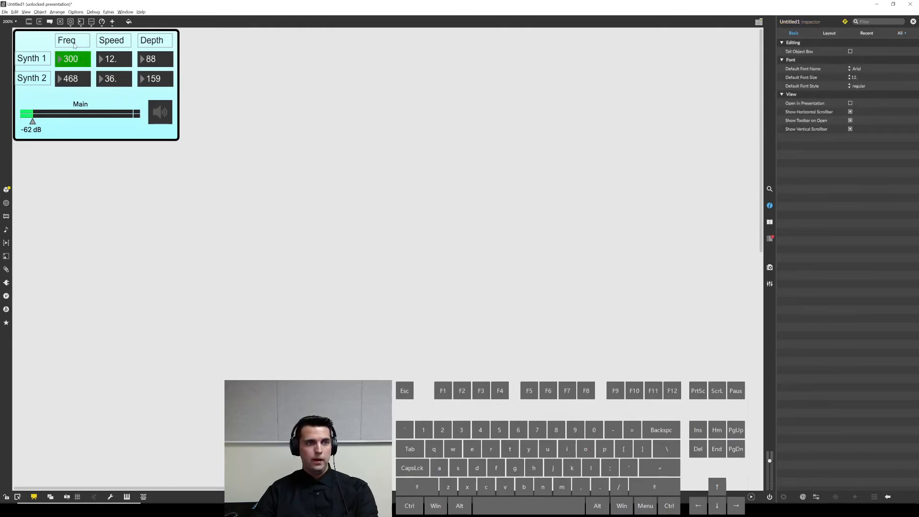
Step: Store the green background color of the Synth 1 Freq number box in the first slot of user palette 1
click(79, 59)
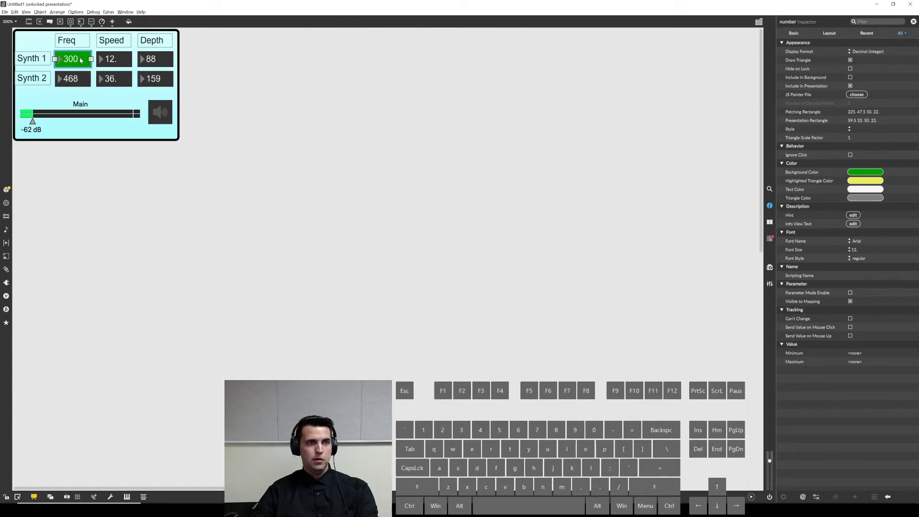
click(859, 172)
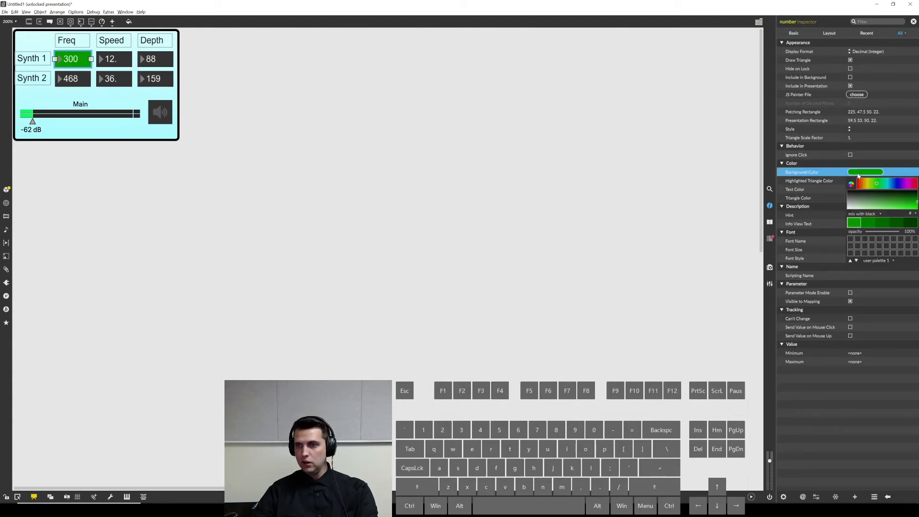
click(851, 240)
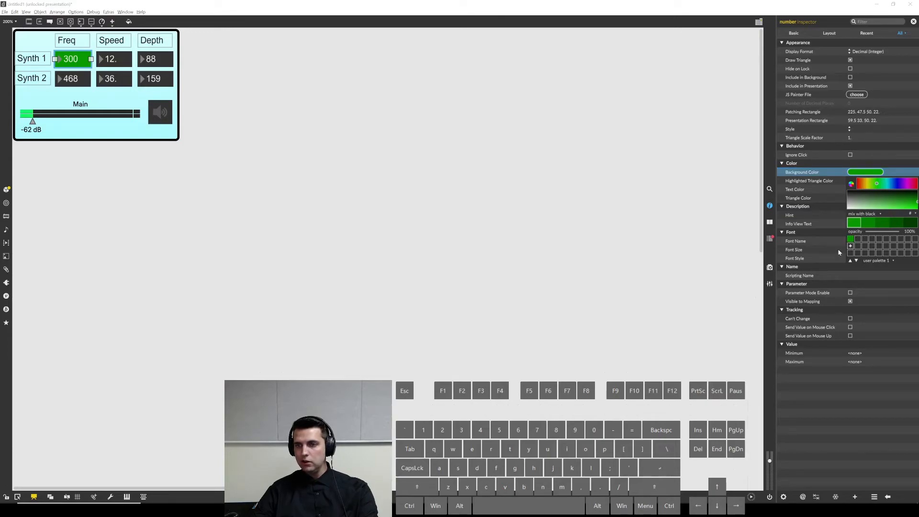
click(295, 85)
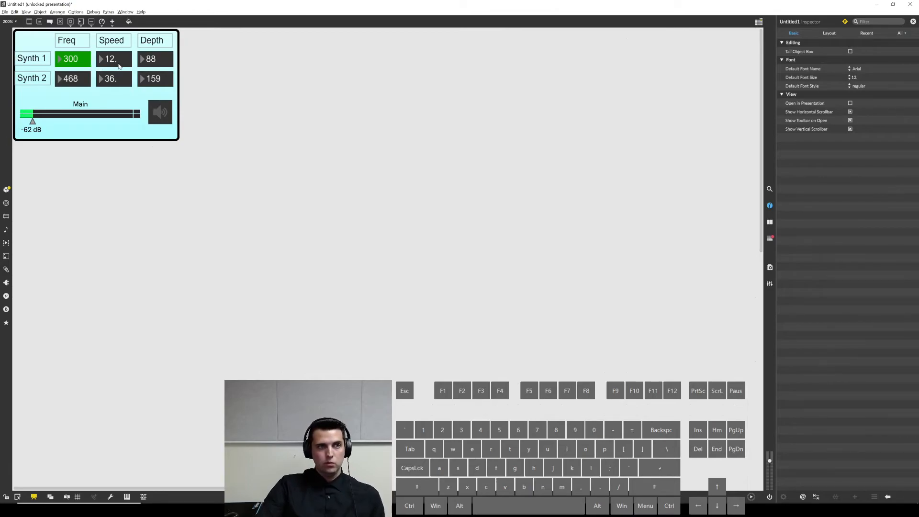
click(76, 66)
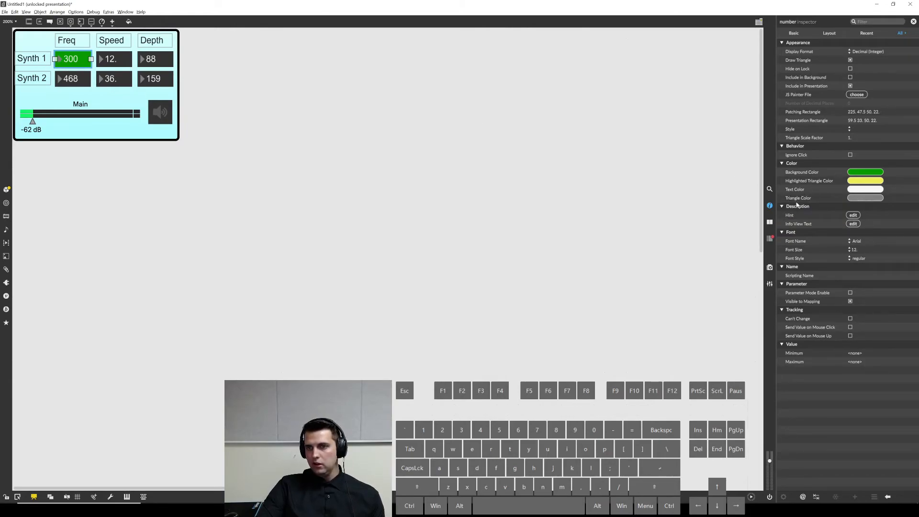
click(220, 95)
click(70, 61)
click(311, 123)
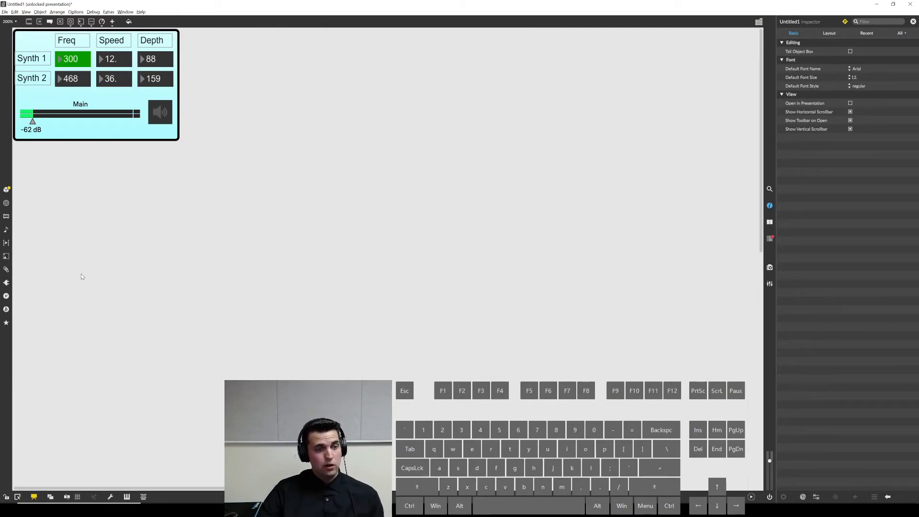
Step: In patching mode, move the panel clear of the recording objects and place the sfrecord~ group beside the speaker button
click(34, 497)
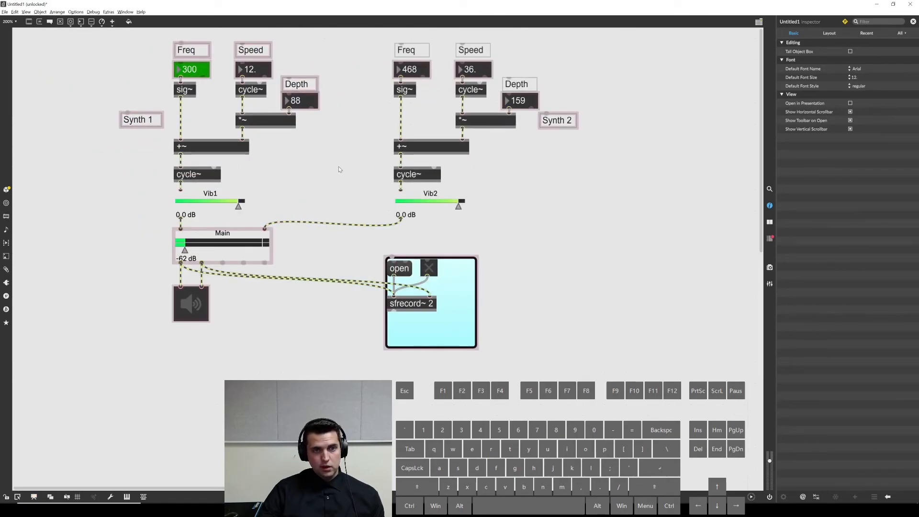
drag(453, 315, 575, 288)
drag(376, 243, 296, 317)
click(223, 350)
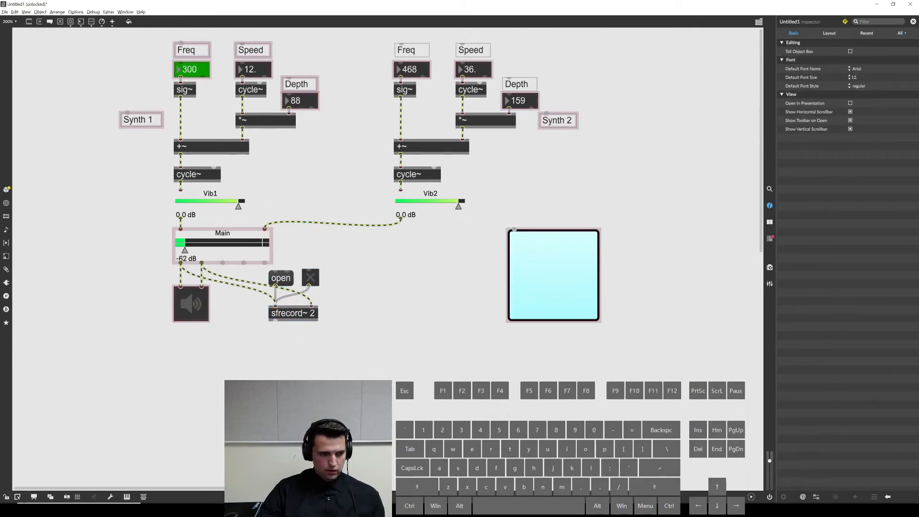
Step: Check the presentation view, then in patching mode move and enlarge the panel to about 286 by 264.5 around the Synth 2 objects
click(33, 497)
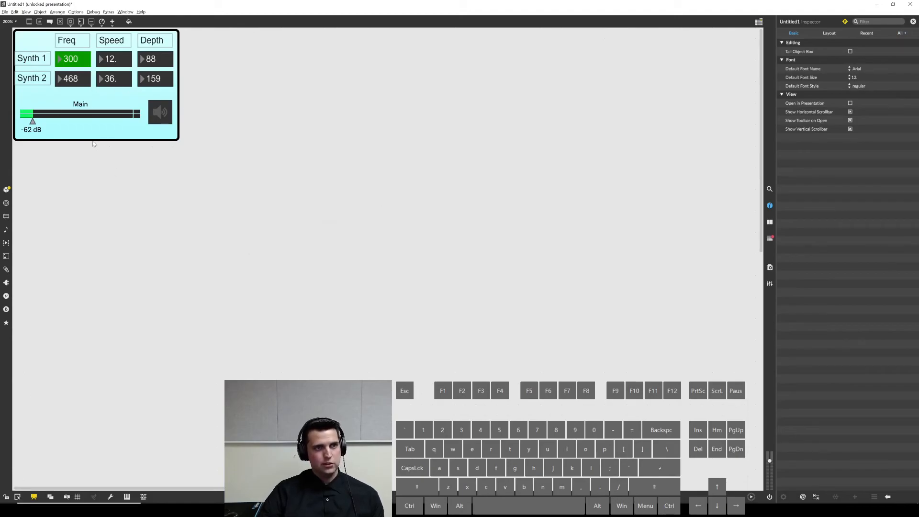
click(33, 497)
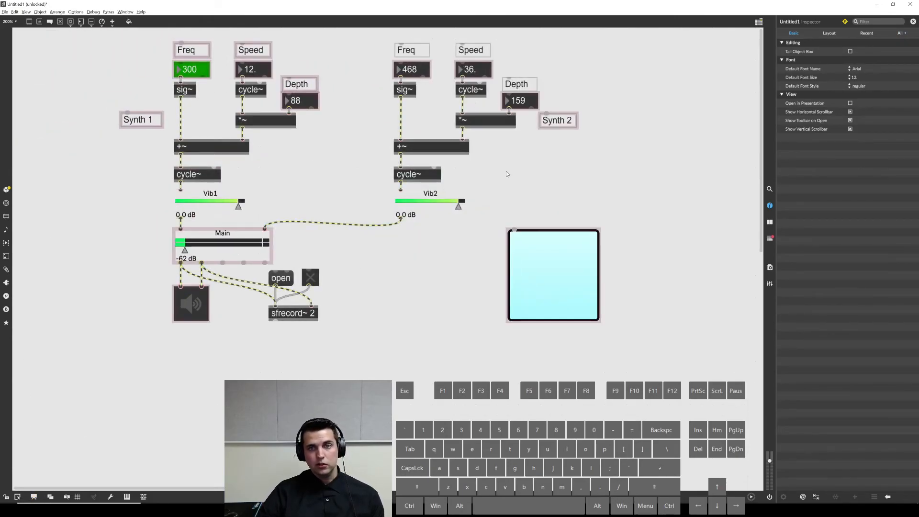
drag(537, 281, 427, 94)
drag(468, 127, 583, 225)
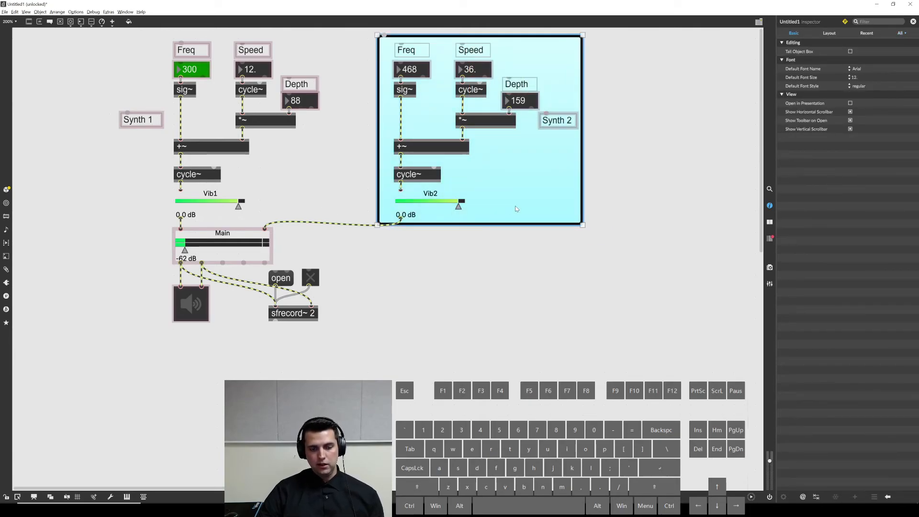
Step: Duplicate the Synth 2 panel, position the copy over the Synth 1 objects and send it to the back
key(ctrl+c)
key(ctrl+v)
drag(516, 209, 278, 194)
right_click(289, 190)
click(329, 288)
Step: Move the Synth 1 and Synth 2 labels into the empty lower areas of their panels
drag(141, 120, 285, 175)
drag(555, 127, 542, 186)
click(356, 165)
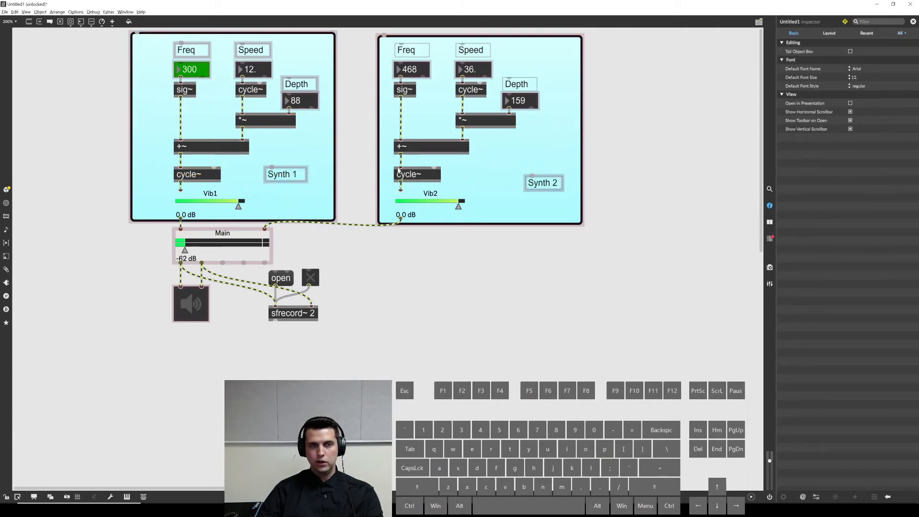
Step: In presentation mode, move the duplicated Synth 1 panel away from the interface and remove it from the presentation
click(302, 151)
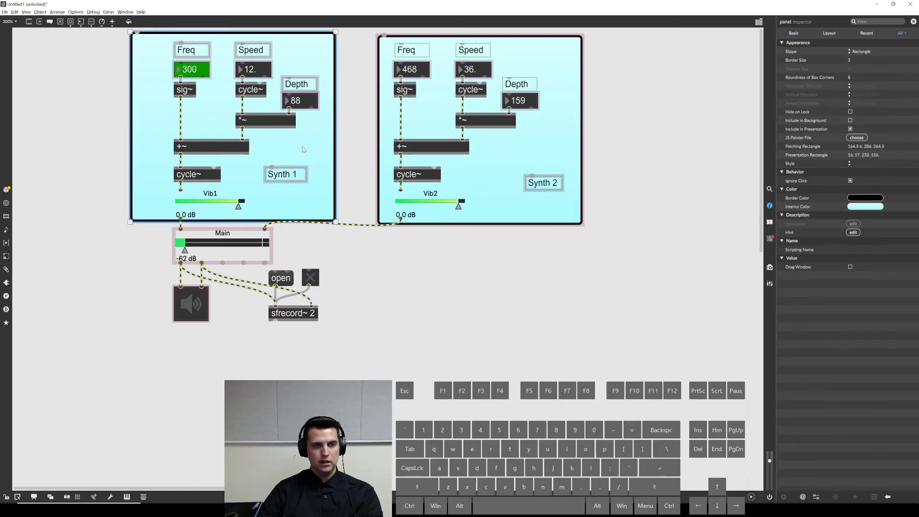
click(34, 497)
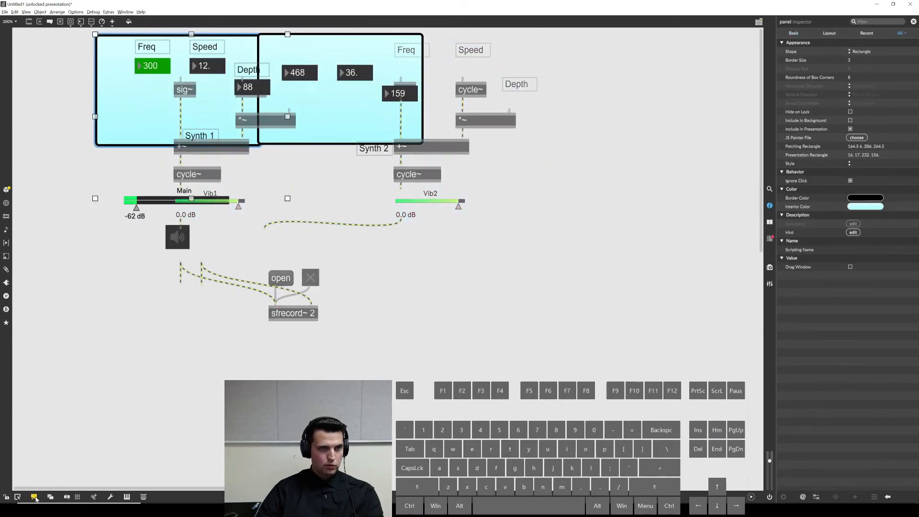
drag(148, 143, 326, 138)
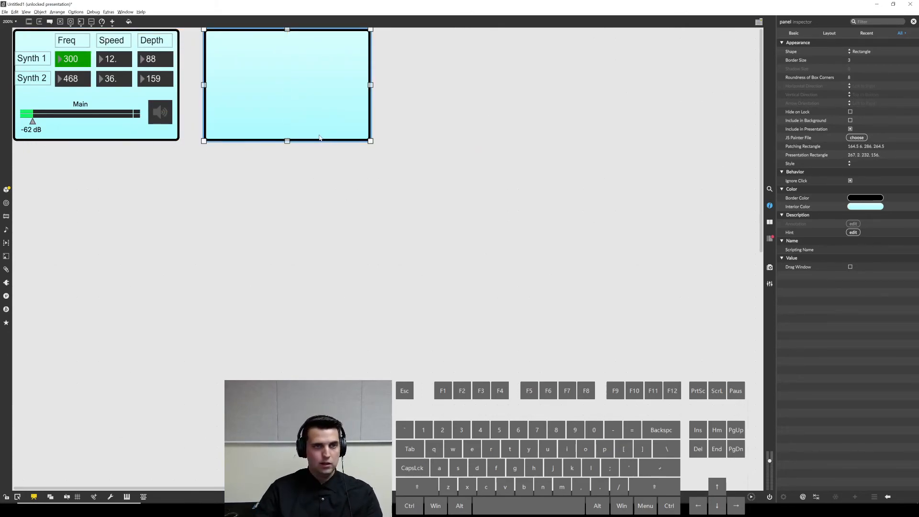
right_click(311, 108)
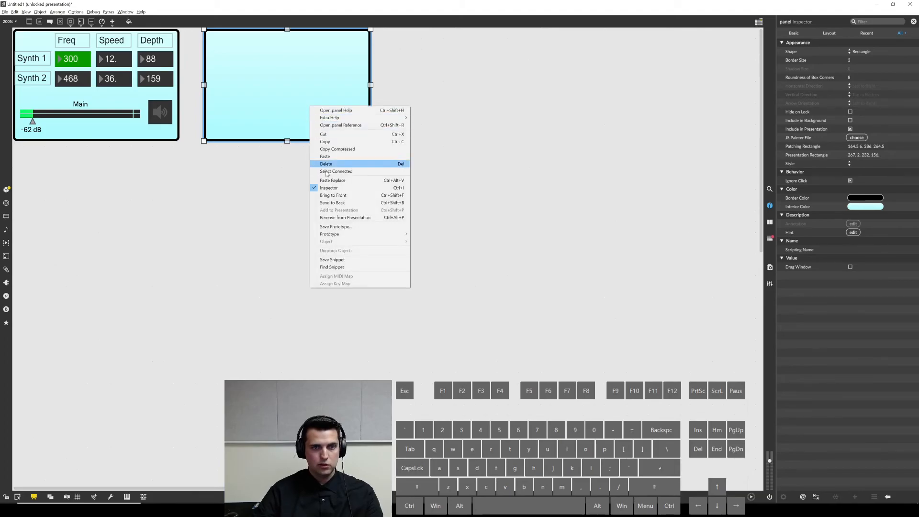
click(347, 220)
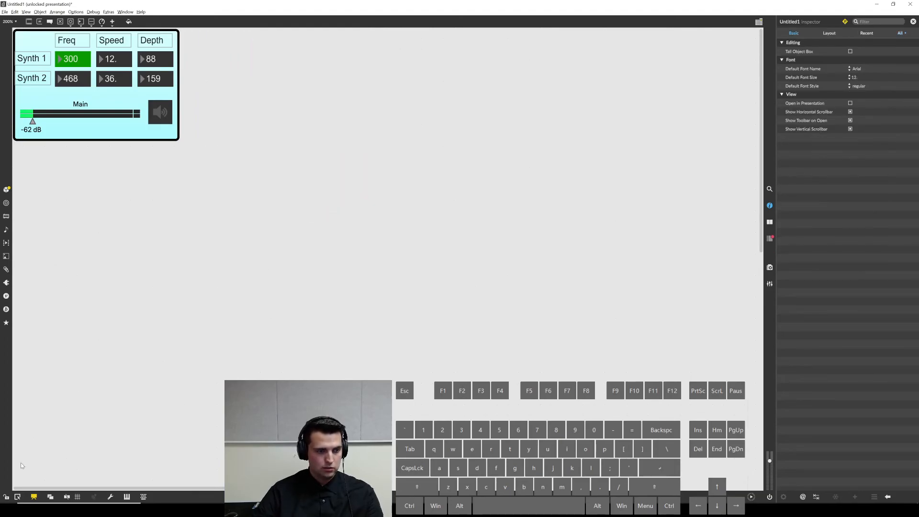
Step: In patching mode, spread out the Main gain slider and speaker below the Synth 1 panel and the sfrecord~ group below the Synth 2 panel
click(34, 496)
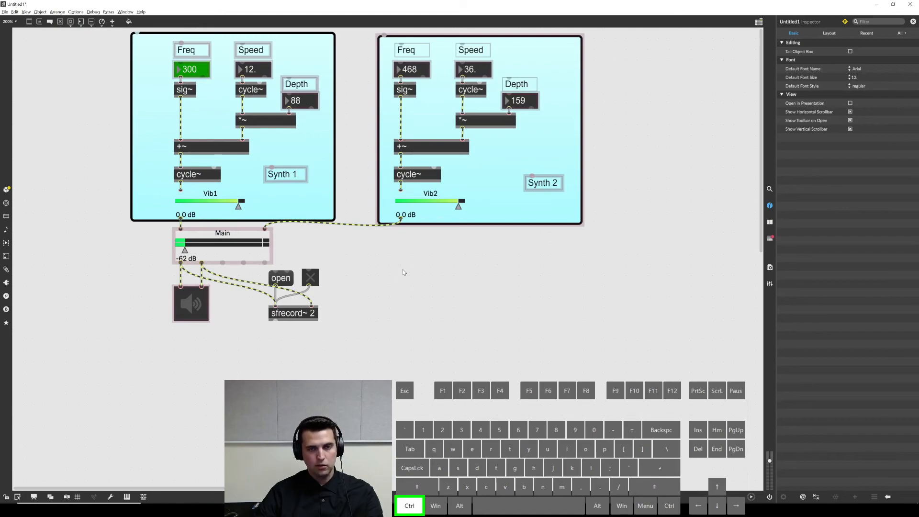
key(ctrl+e)
key(ctrl+e)
drag(141, 231, 383, 364)
drag(240, 260, 241, 316)
click(374, 300)
drag(380, 314, 487, 304)
drag(300, 308, 165, 384)
drag(218, 299, 213, 265)
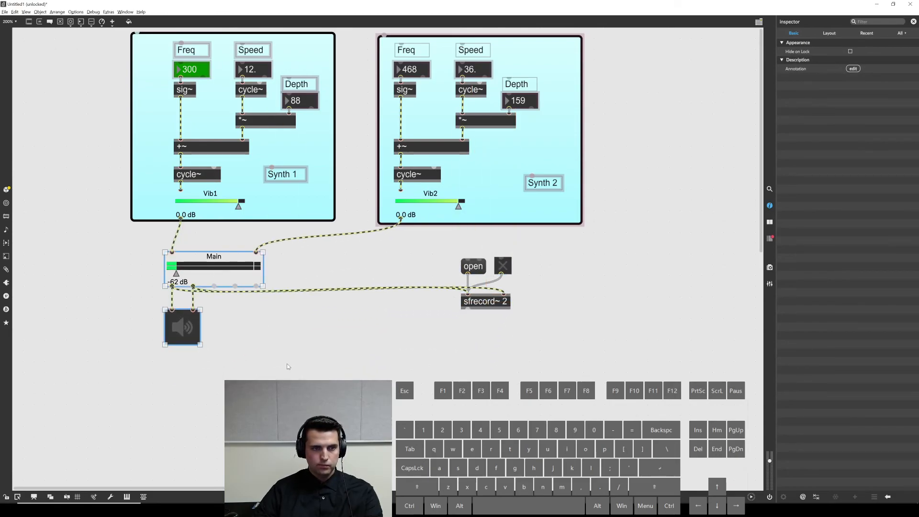
Step: Duplicate the Synth 1 panel, shrink the copy to about 239 by 105.5 over the recording objects and send it to the back
click(503, 213)
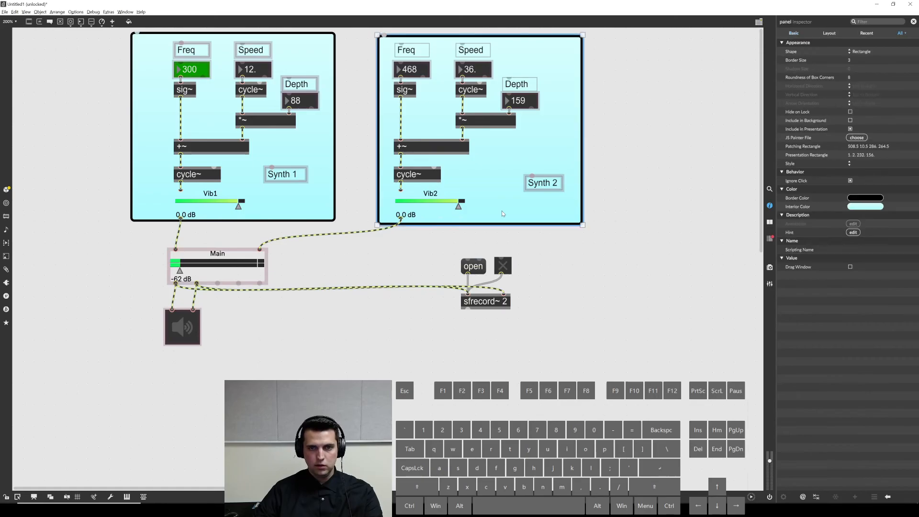
key(ctrl+c)
key(ctrl+v)
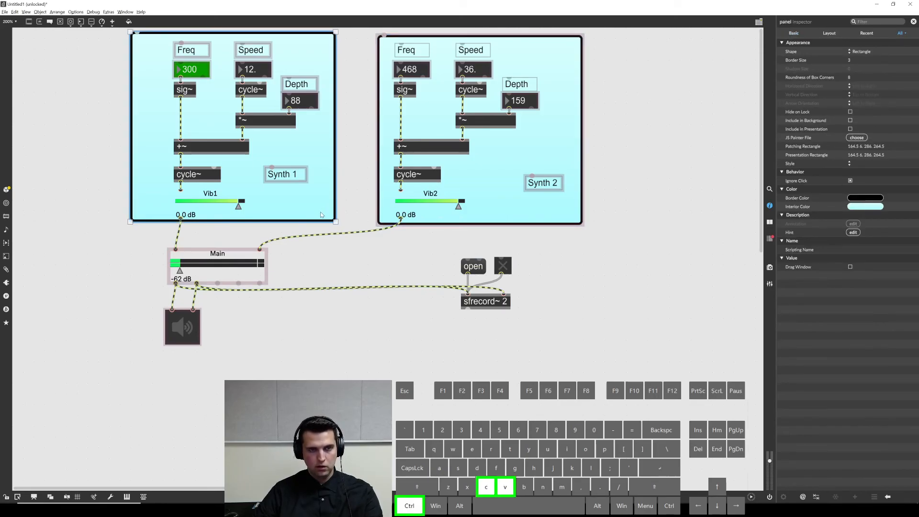
drag(378, 276, 549, 313)
right_click(512, 284)
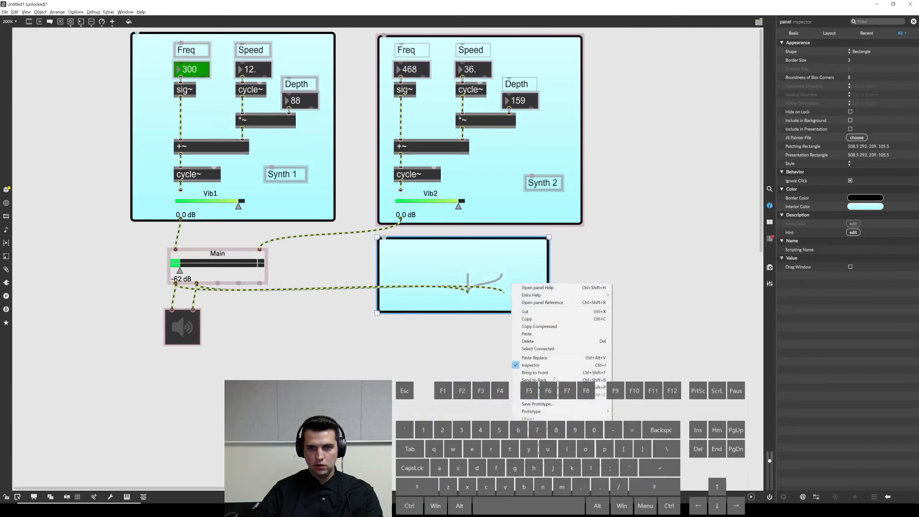
click(532, 379)
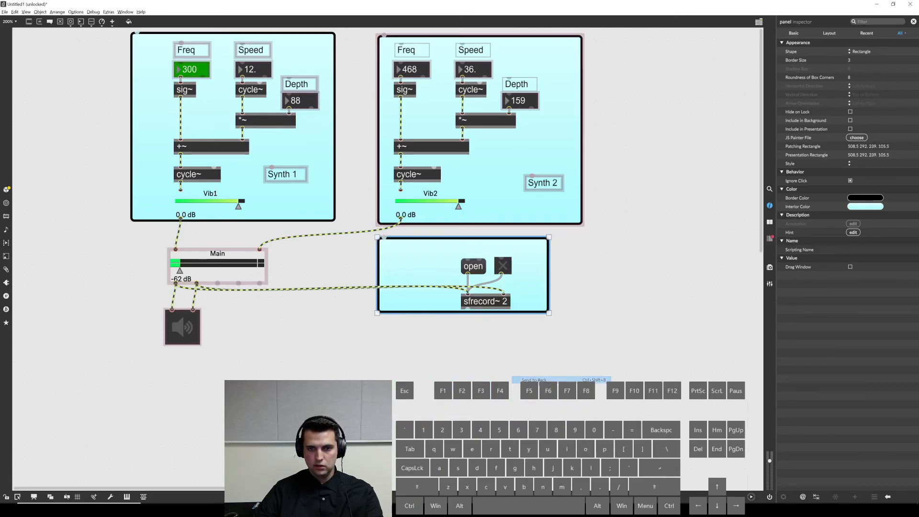
Step: Fit the recording panel around the sfrecord~ group at about 103 by 103.5 and align the speaker button under the Main slider
drag(527, 290, 597, 295)
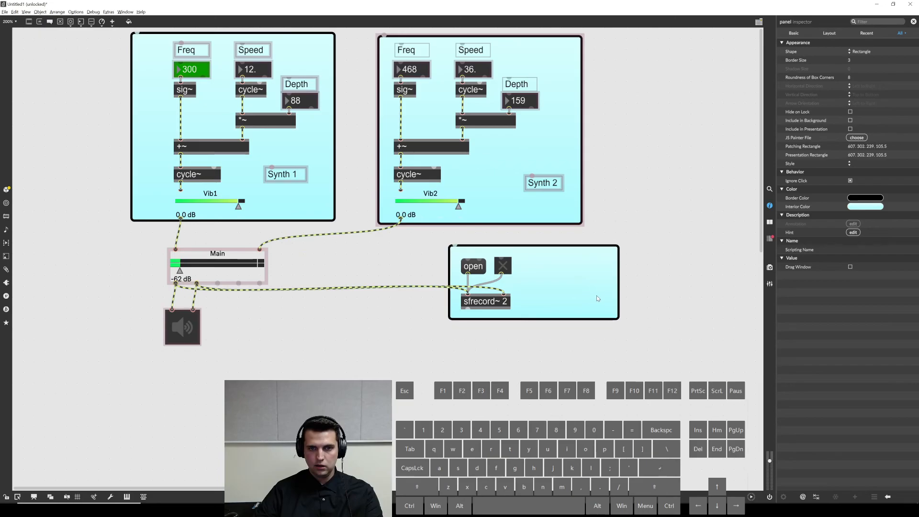
drag(613, 245, 522, 246)
click(554, 258)
drag(187, 324, 191, 311)
Step: Duplicate the recording panel, place the copy over the Main slider and speaker button, and enlarge it to about 188 by 146.5
click(518, 287)
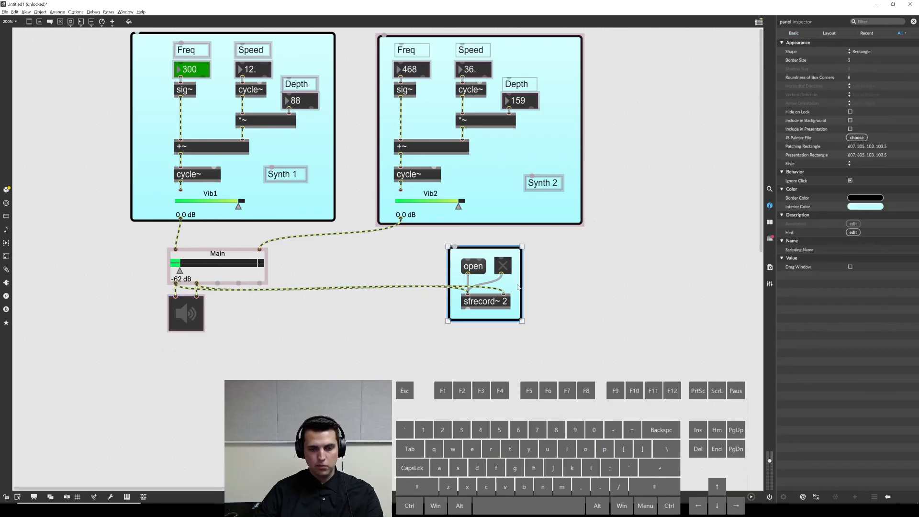
key(ctrl+c)
key(ctrl+v)
drag(518, 286, 219, 272)
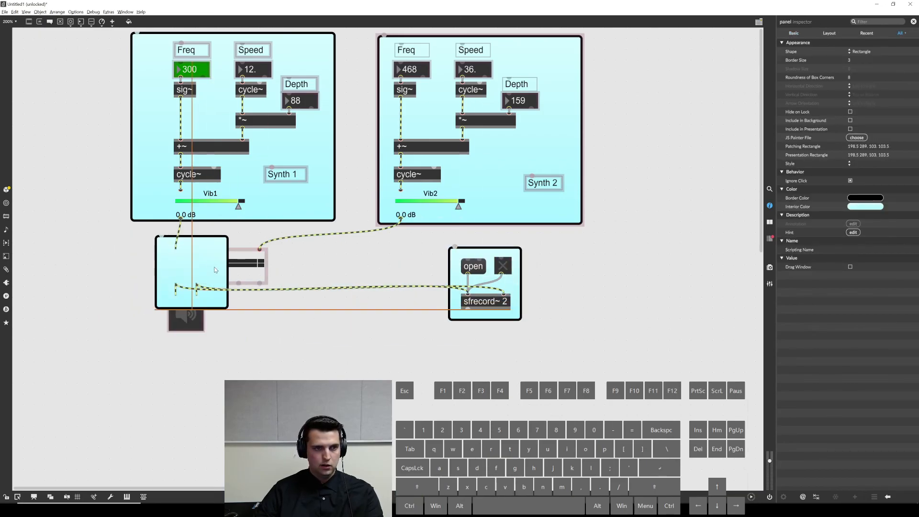
drag(229, 309, 290, 339)
Step: Send the new panel behind the Main slider and speaker button and shrink it slightly to fit around them
right_click(265, 320)
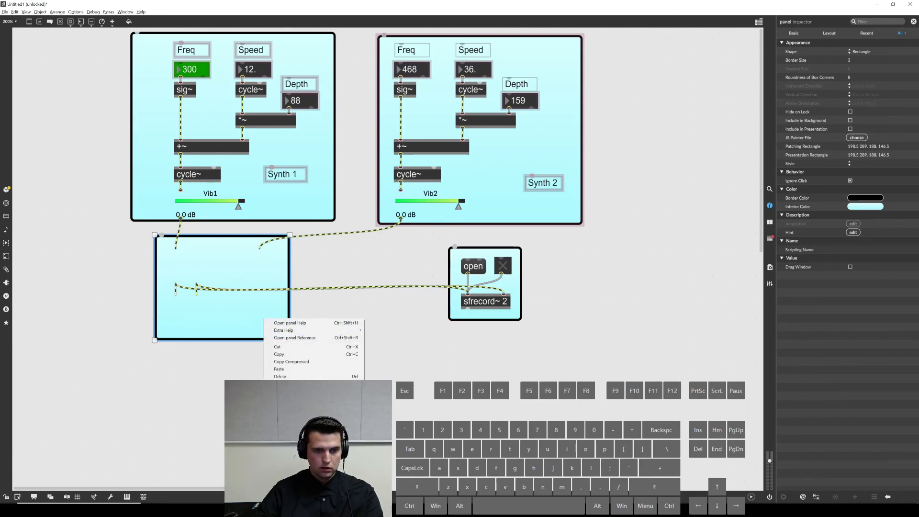
click(289, 415)
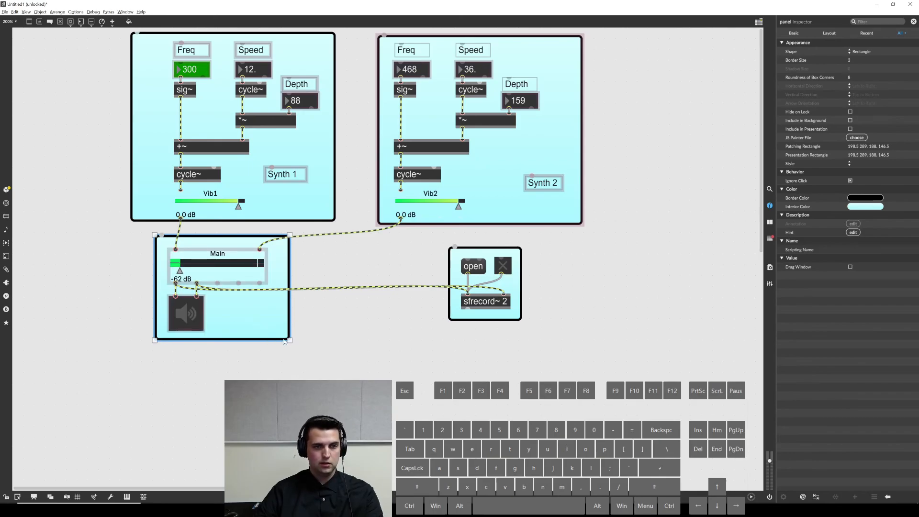
drag(291, 341, 282, 337)
Step: Lock the patch, view the finished interface in presentation mode, and return to the patching view
key(ctrl+e)
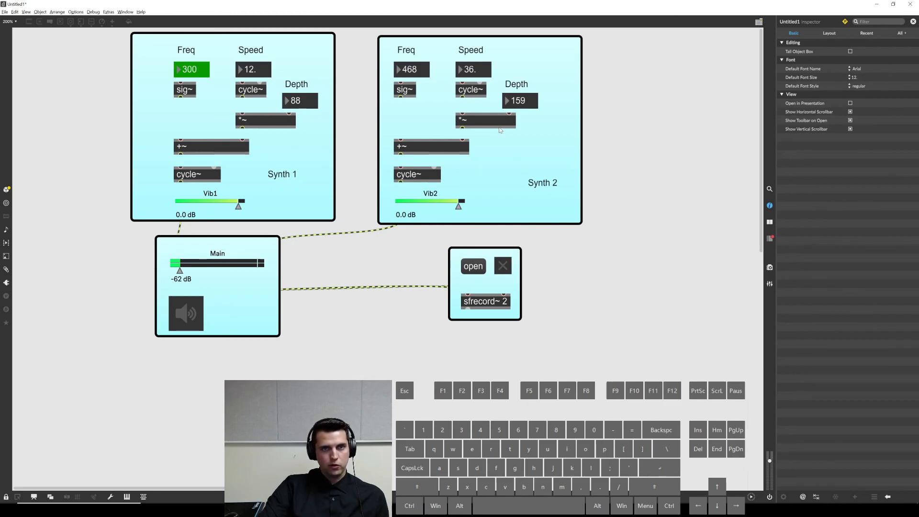
click(34, 497)
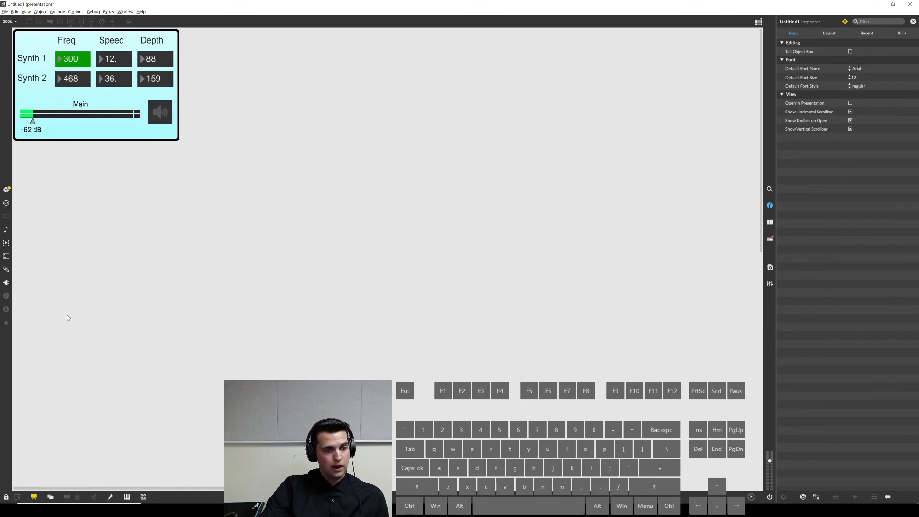
click(34, 497)
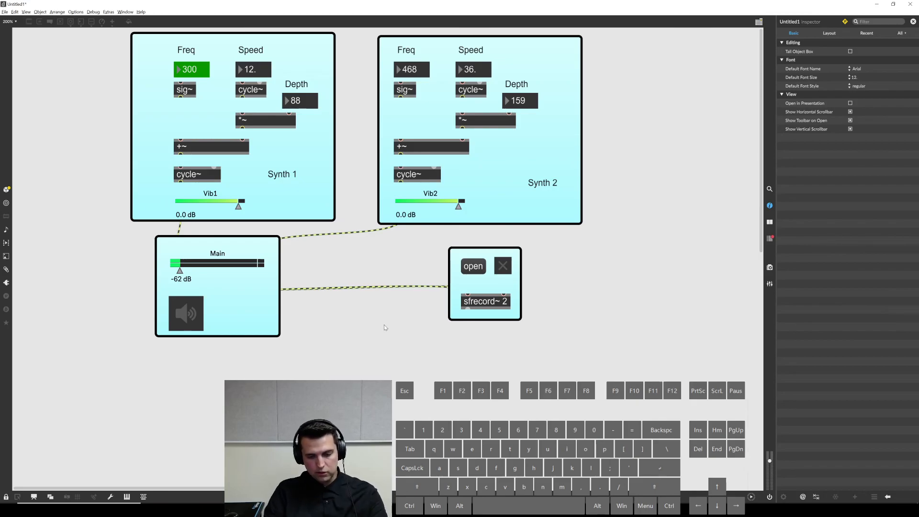
key(ctrl+shift+2)
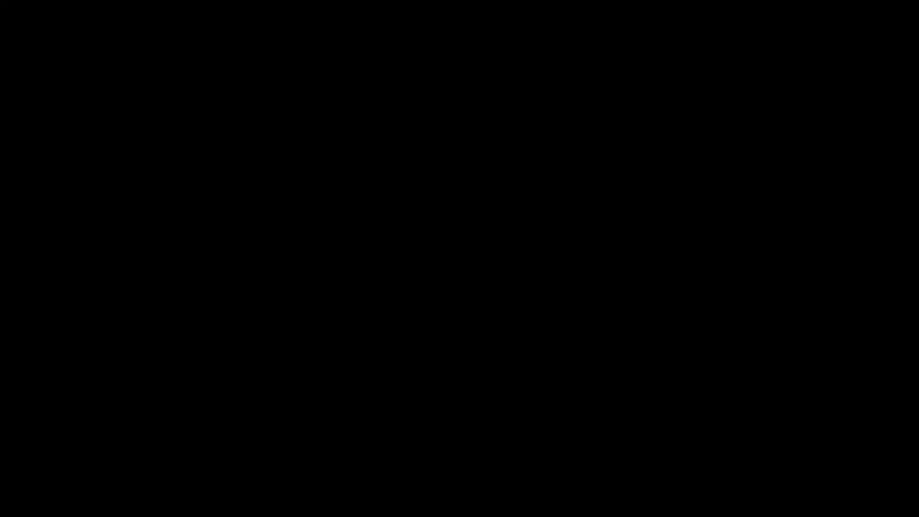